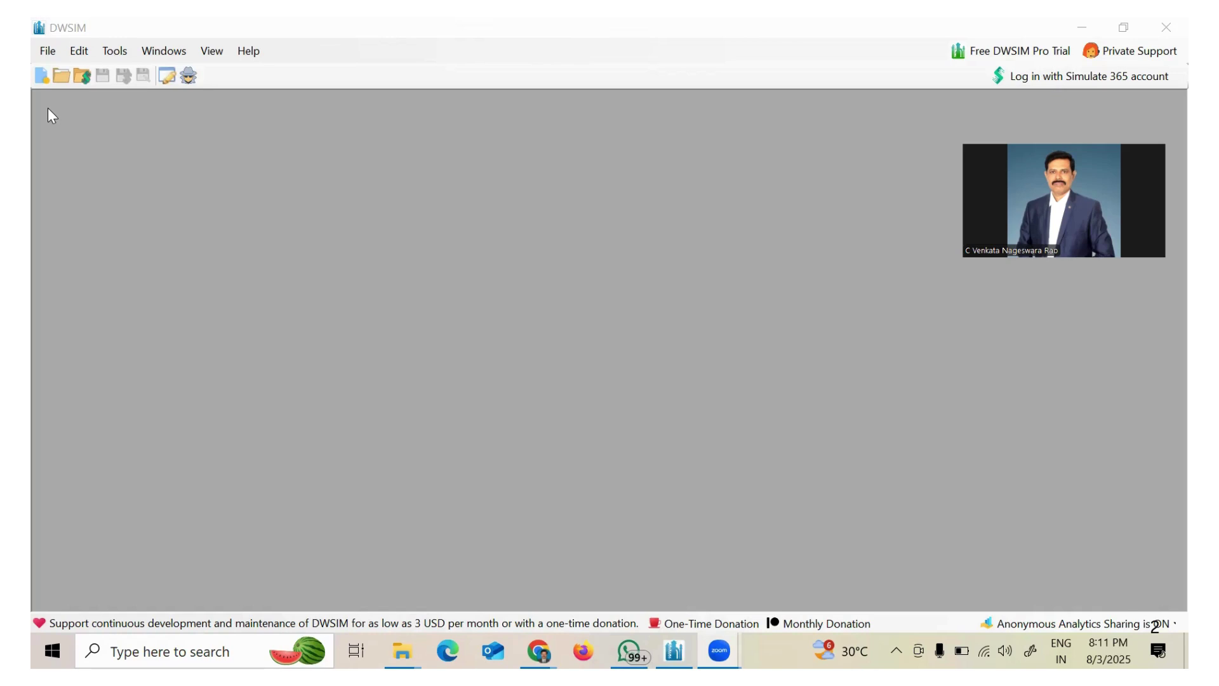
Create a new simulation and advance the configuration wizard to compound selection
click(43, 73)
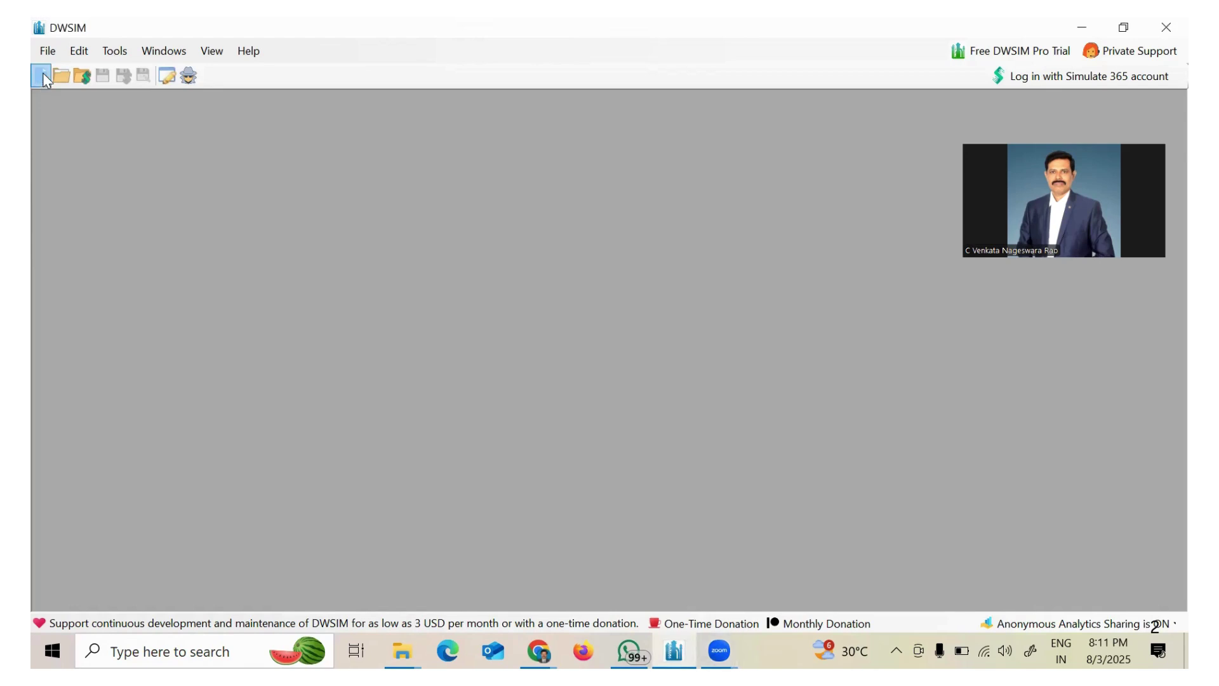
click(41, 79)
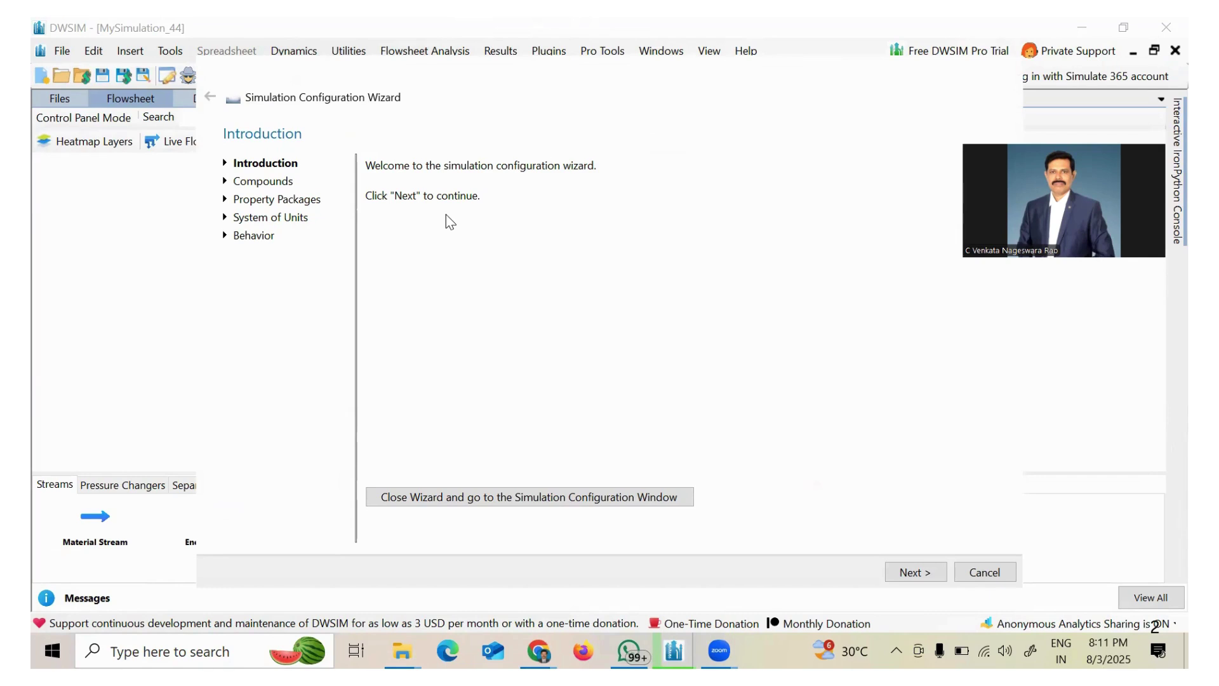
click(915, 574)
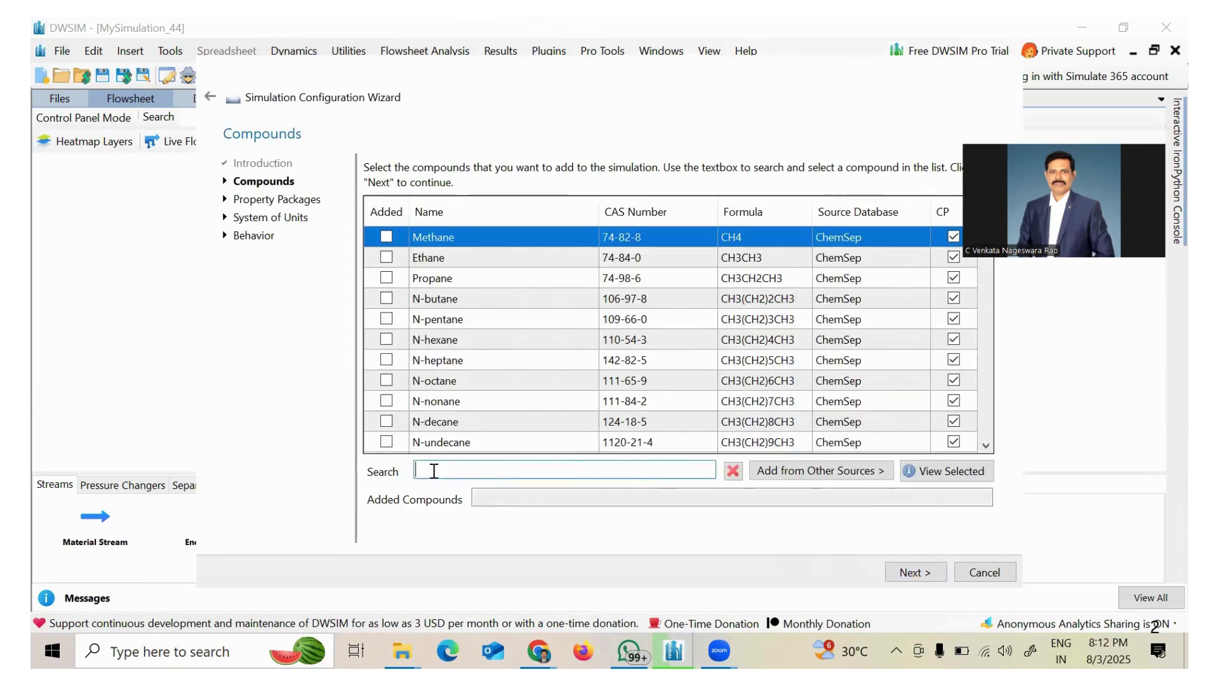
Search the compound list for acetic acid and add Acetic acid to the simulation
text(acetic )
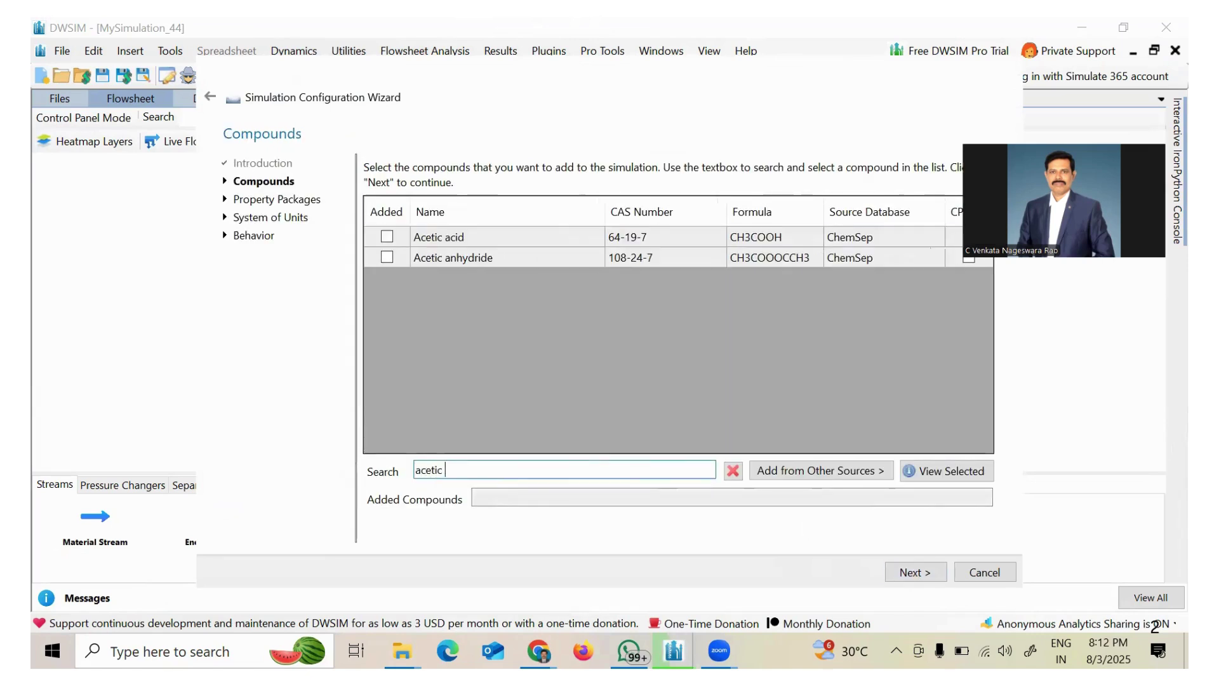
text(acid)
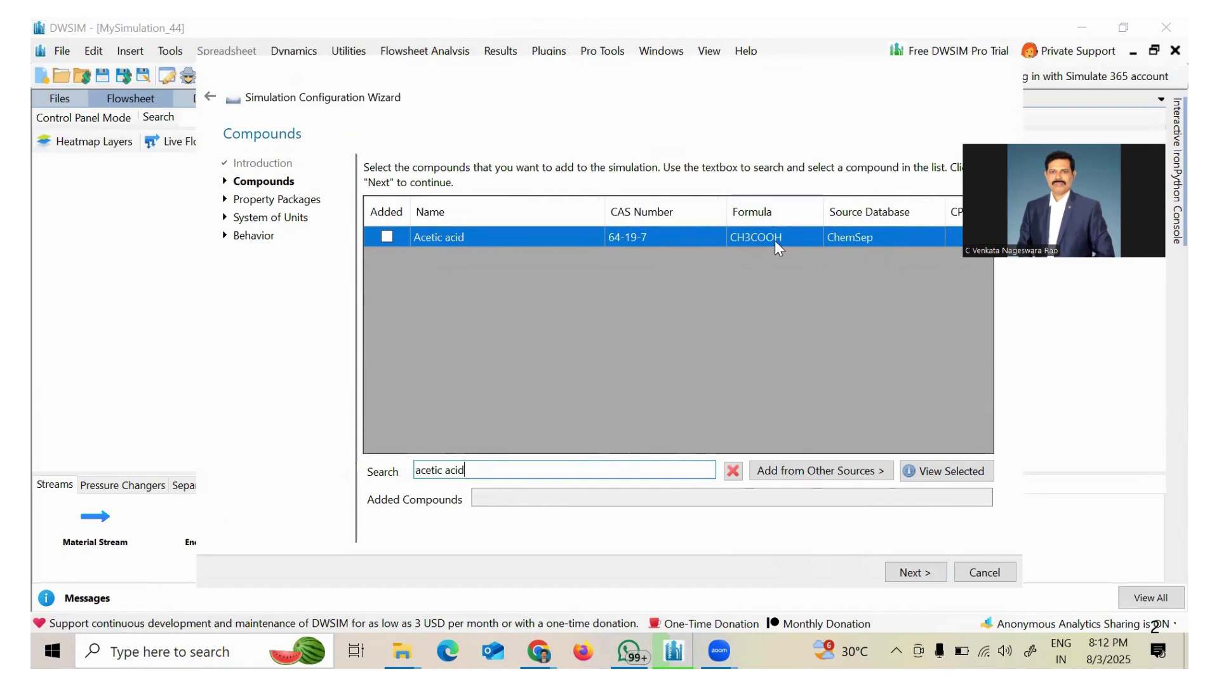
click(386, 237)
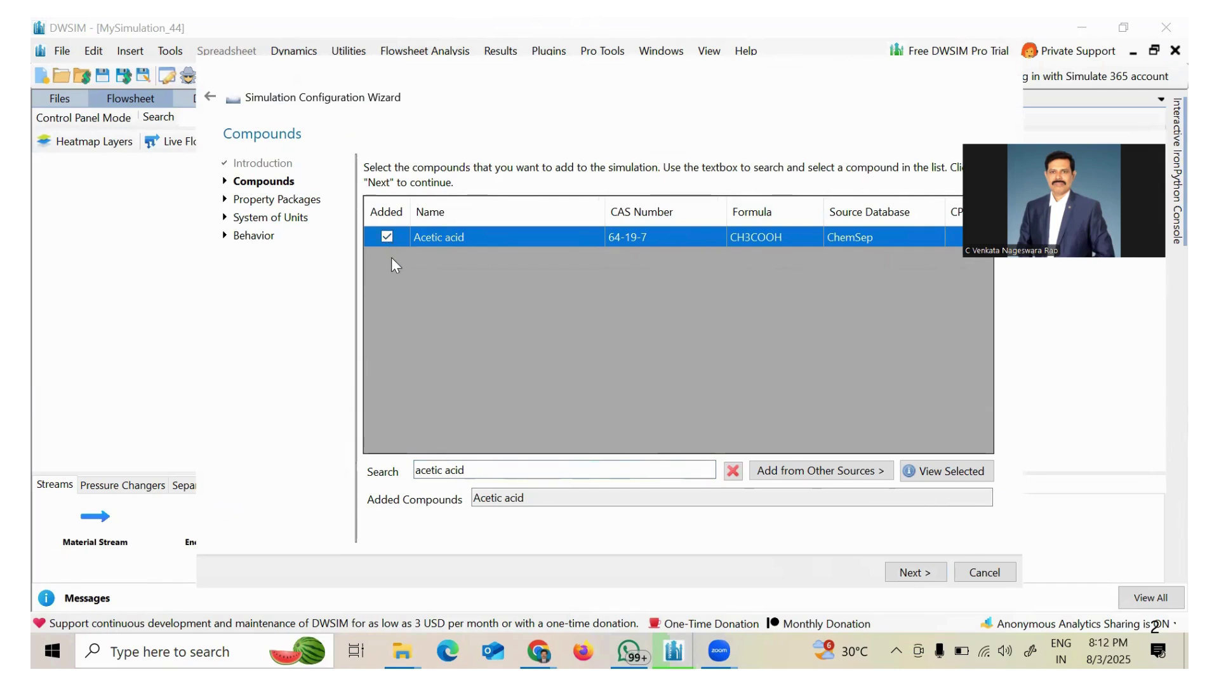
key(Tab)
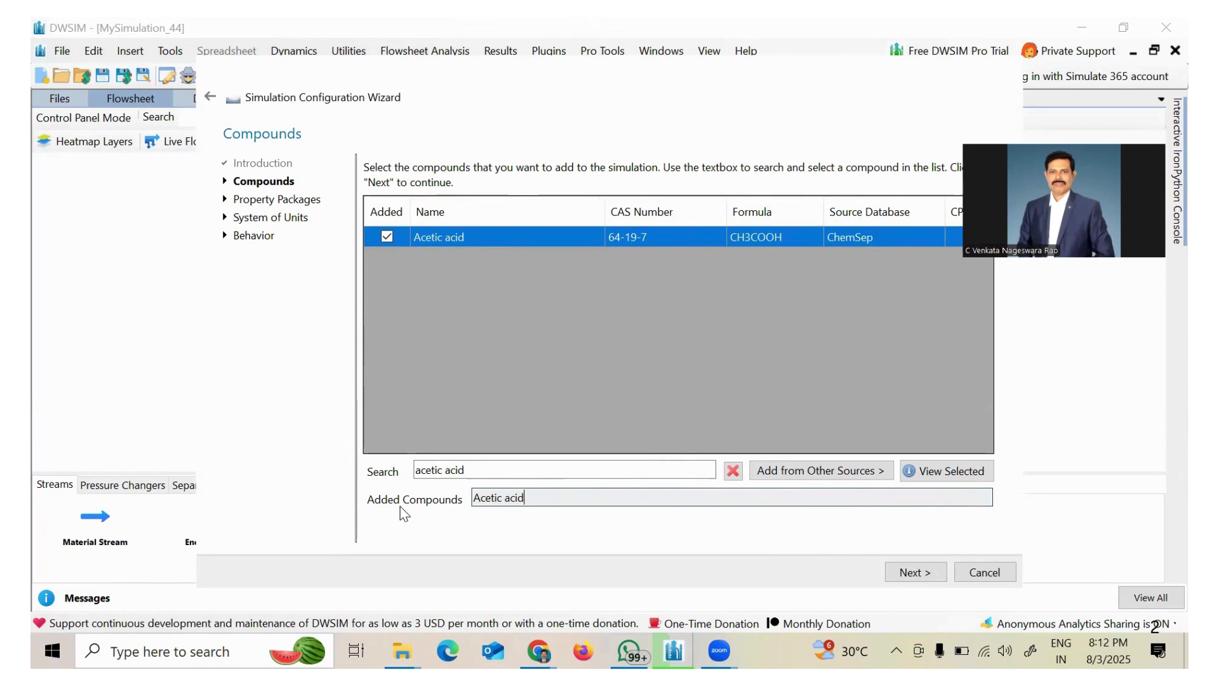
key(ctrl+a)
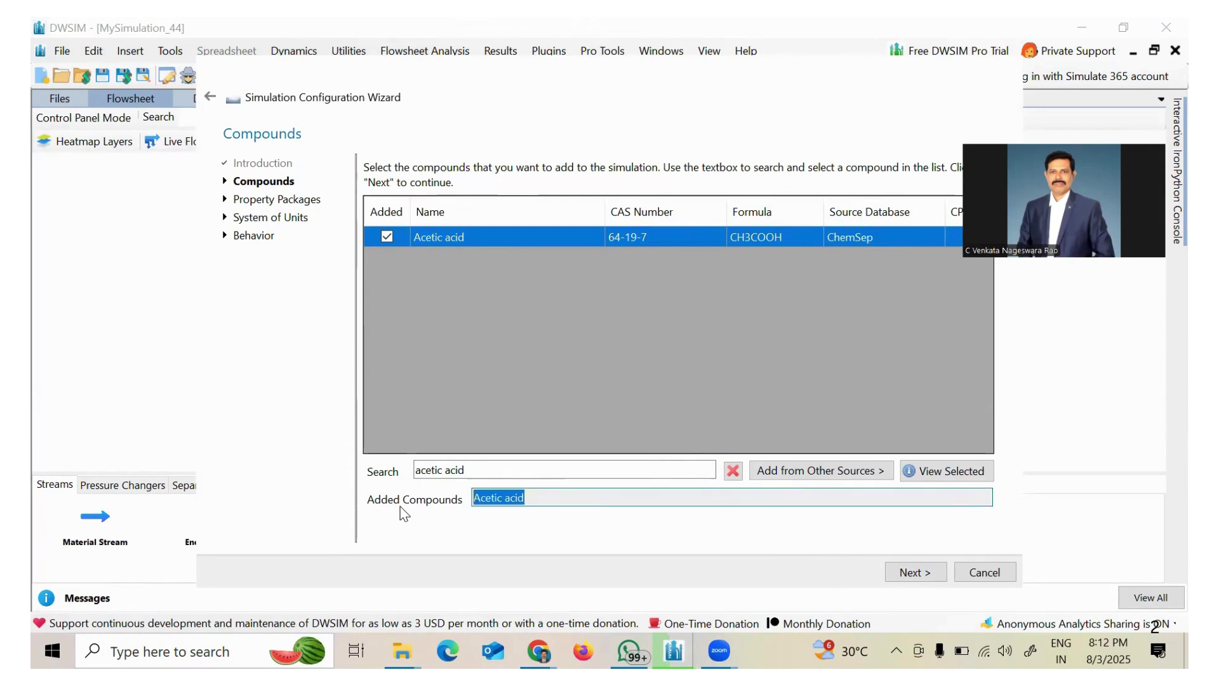
Search the compound list for water and add Water as the second compound
key(shift+Tab)
key(shift+Tab)
text(water)
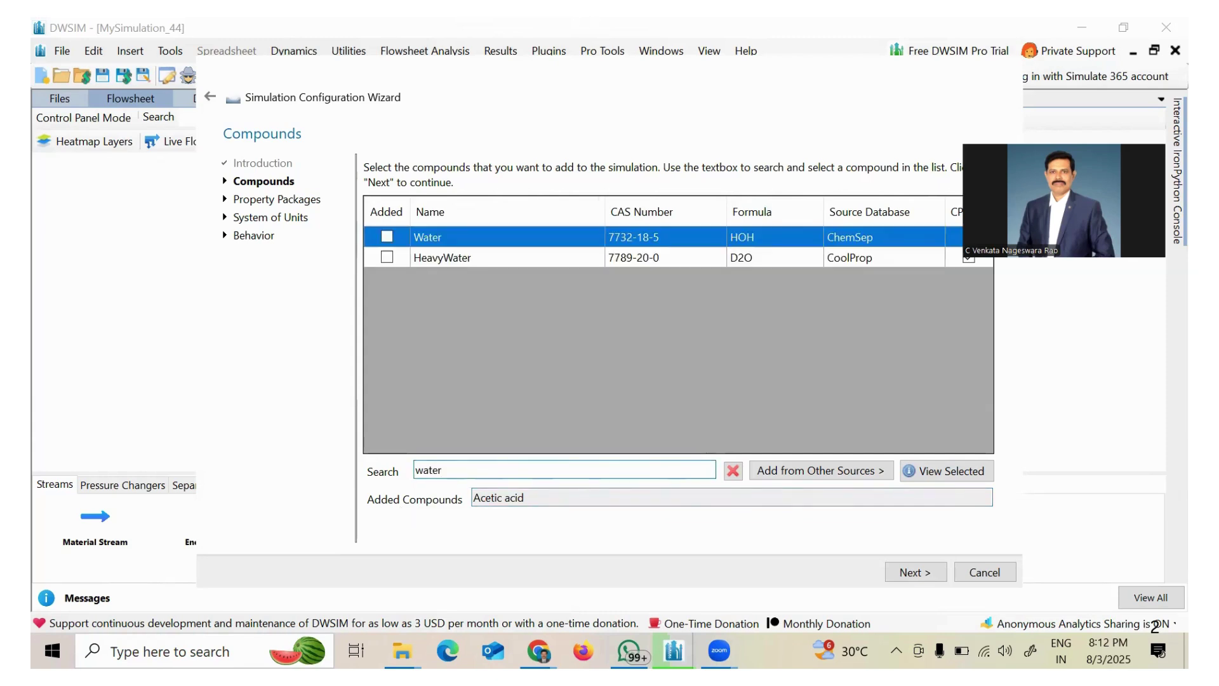
click(386, 237)
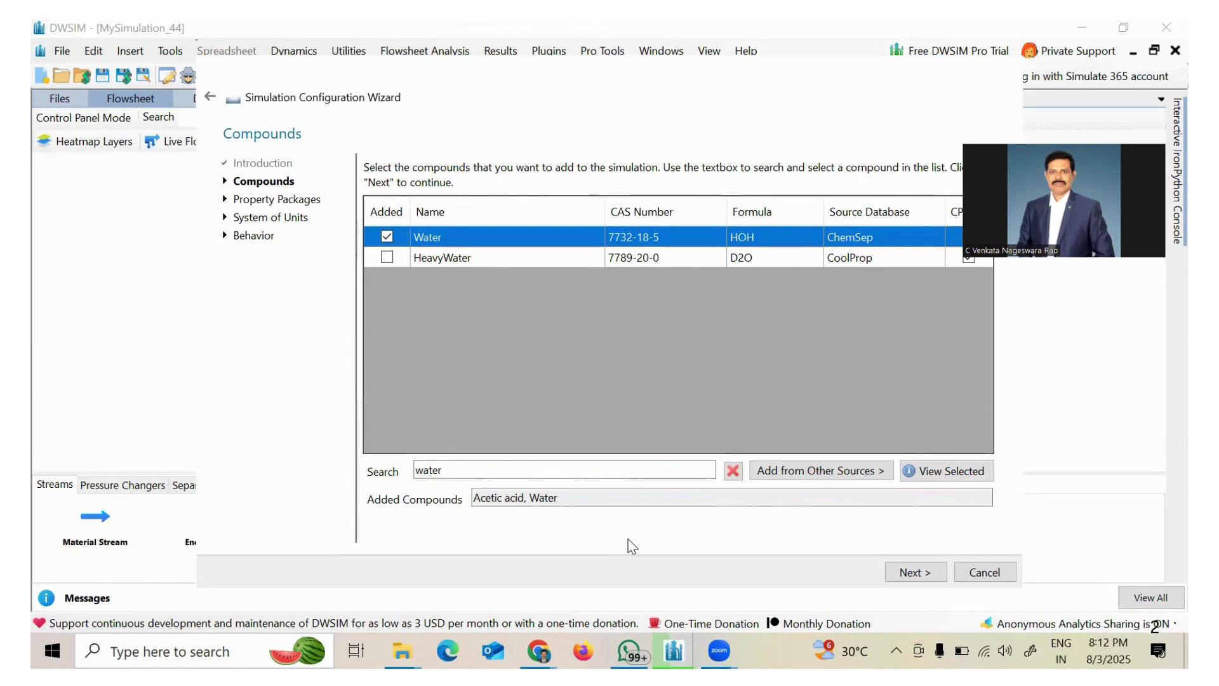
click(572, 509)
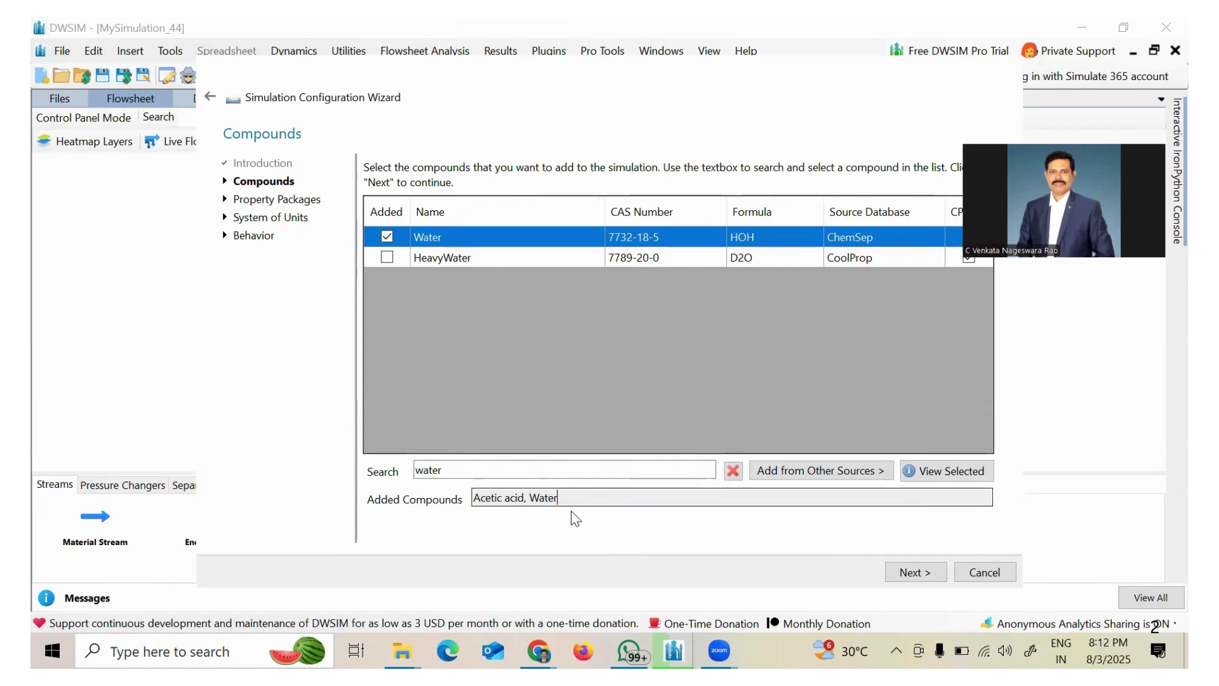
key(ctrl+a)
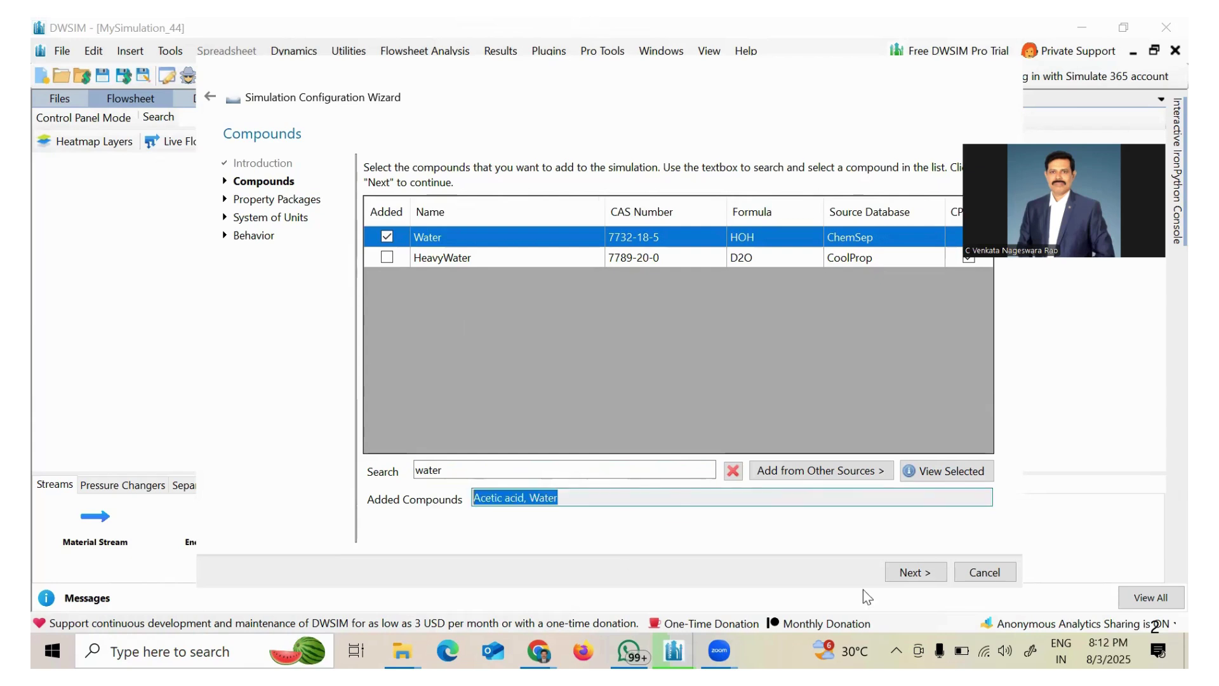
Add the NRTL property package and set the phase equilibria calculation override to VLE (faster)
click(921, 573)
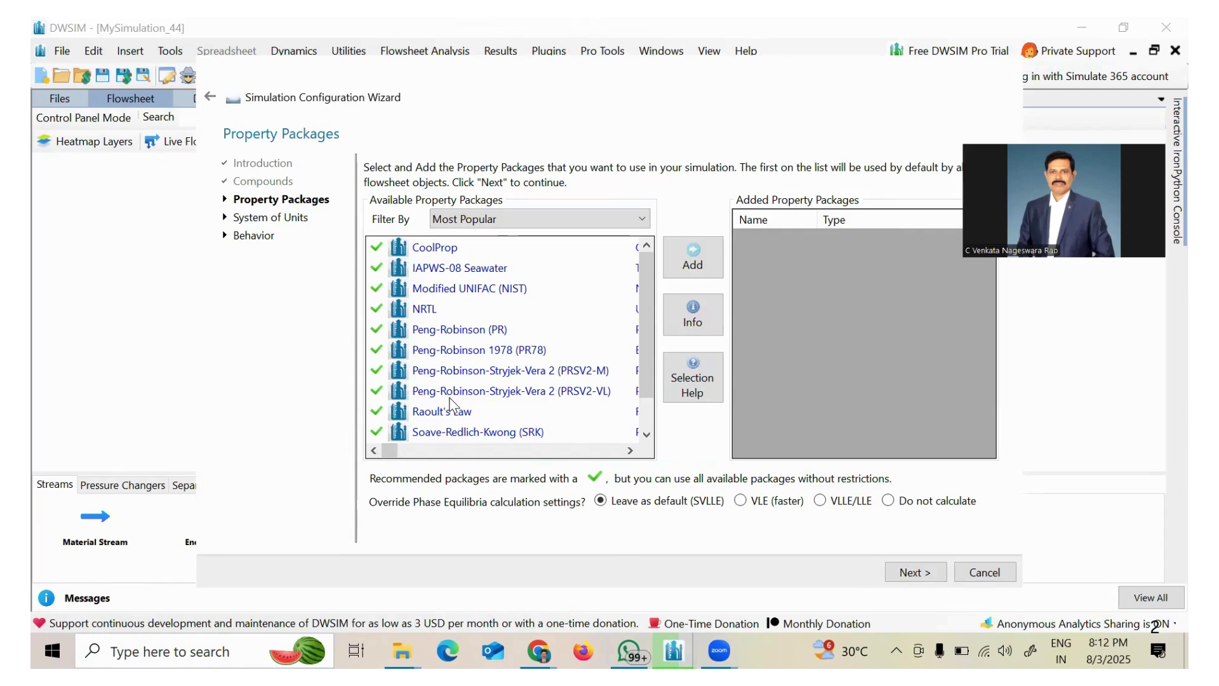
click(428, 311)
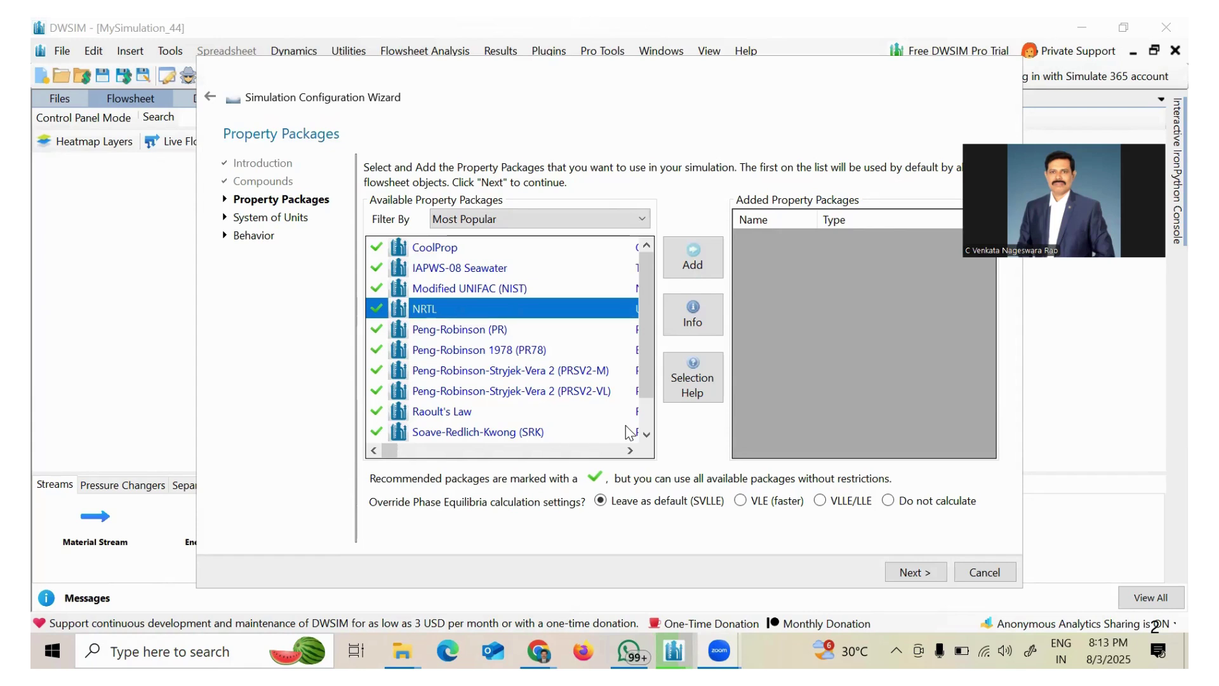
click(699, 260)
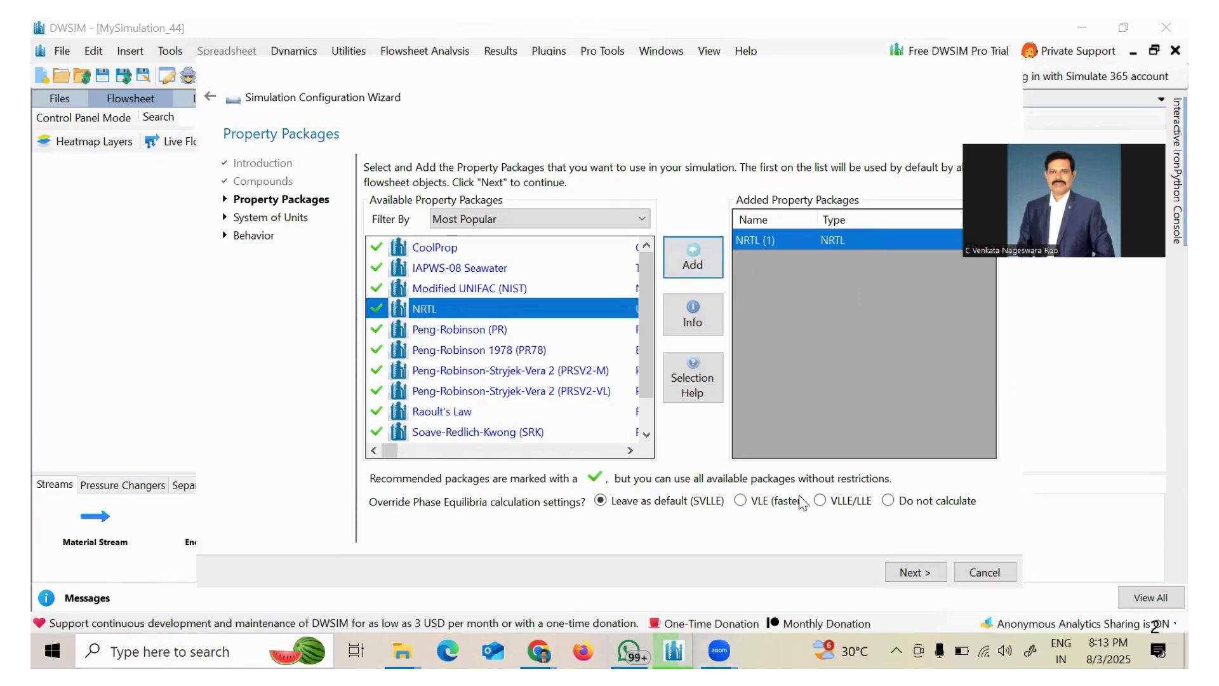
click(740, 501)
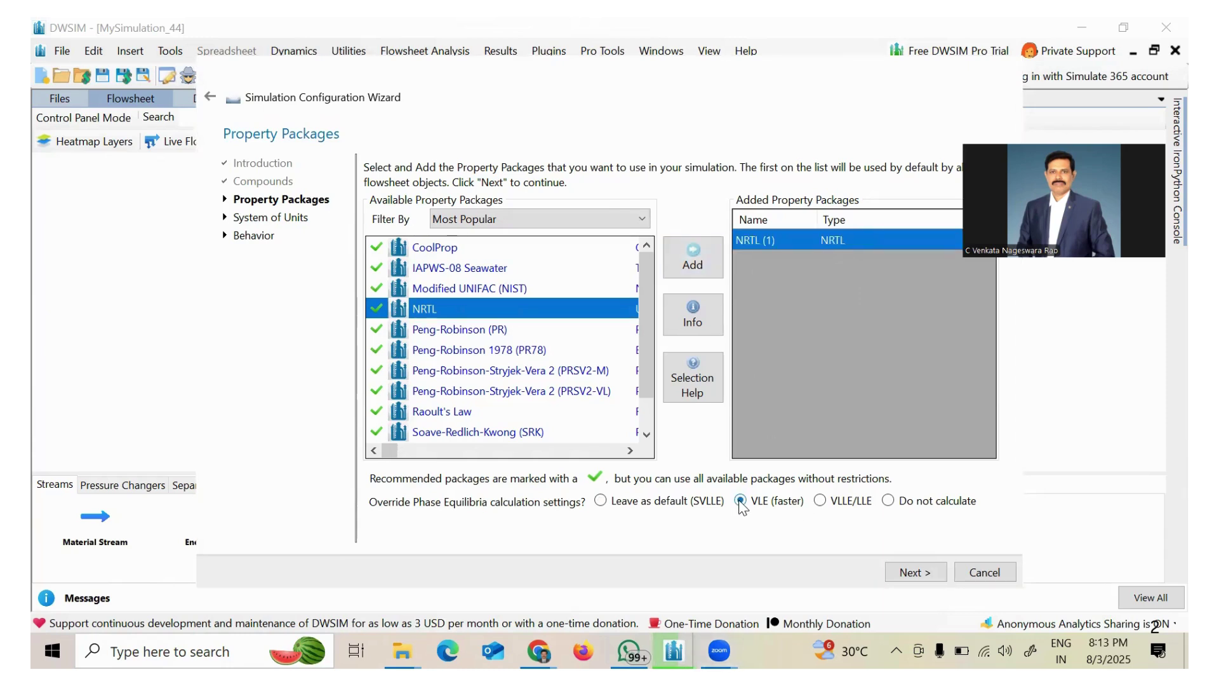
Choose the C5 system of units and change its pressure unit to atm
click(915, 572)
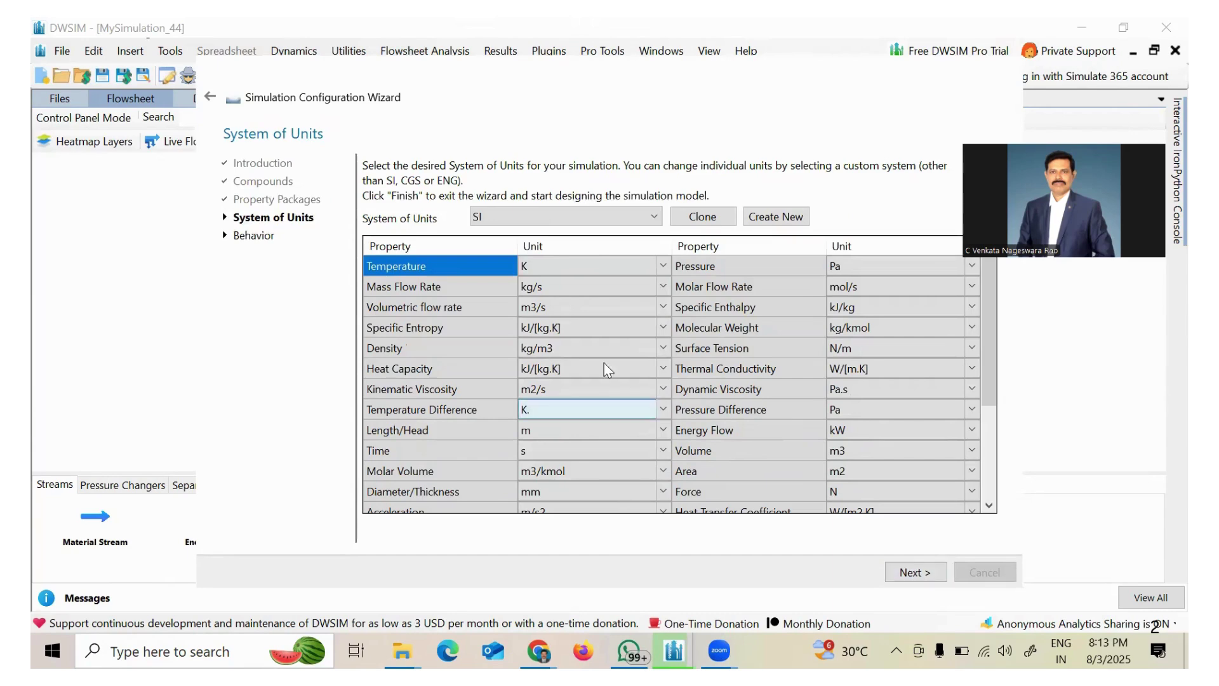
click(561, 211)
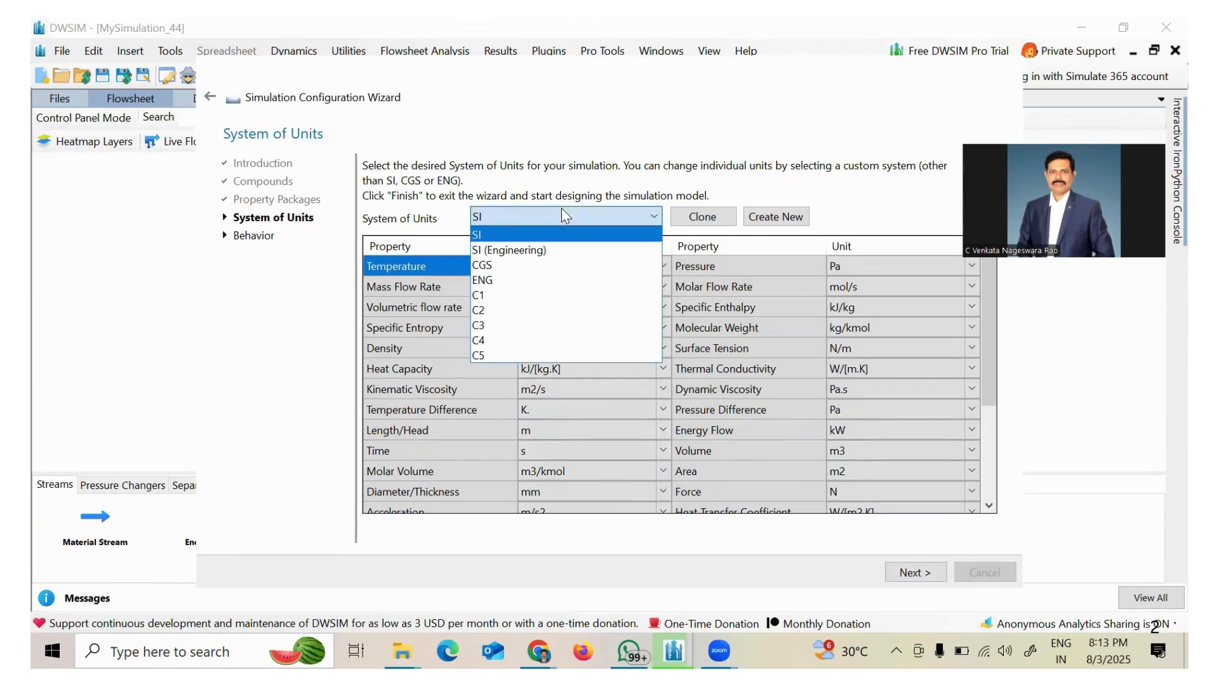
click(535, 356)
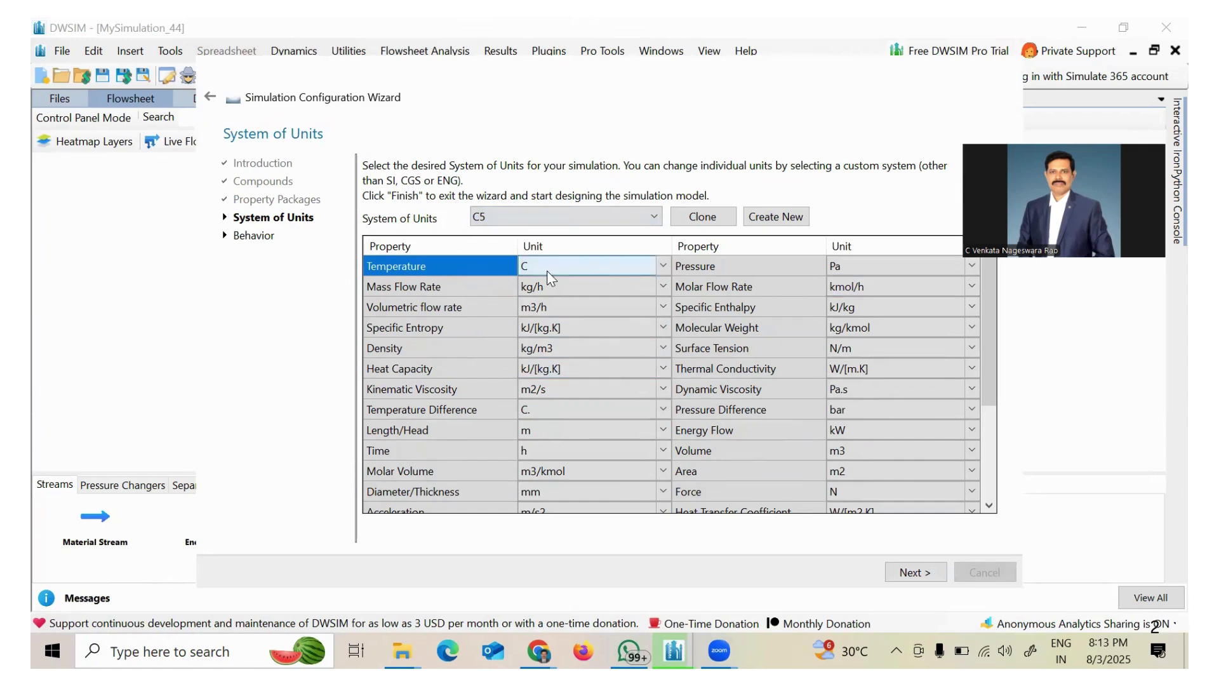
click(890, 264)
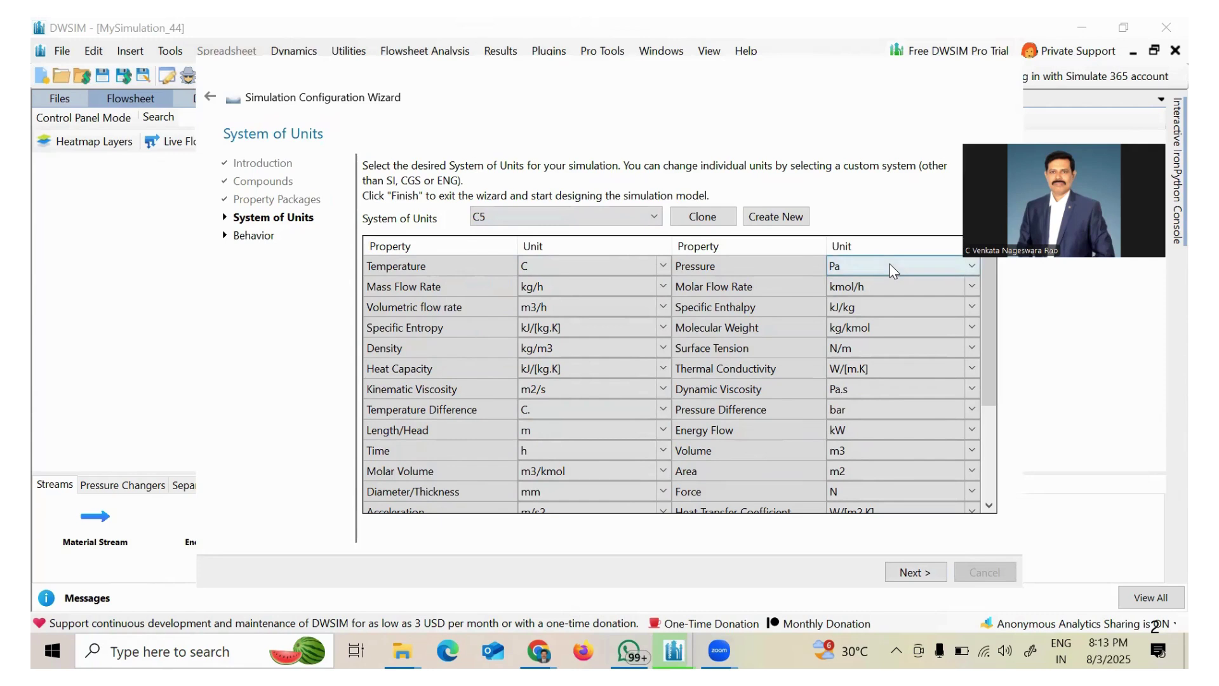
click(890, 265)
click(888, 302)
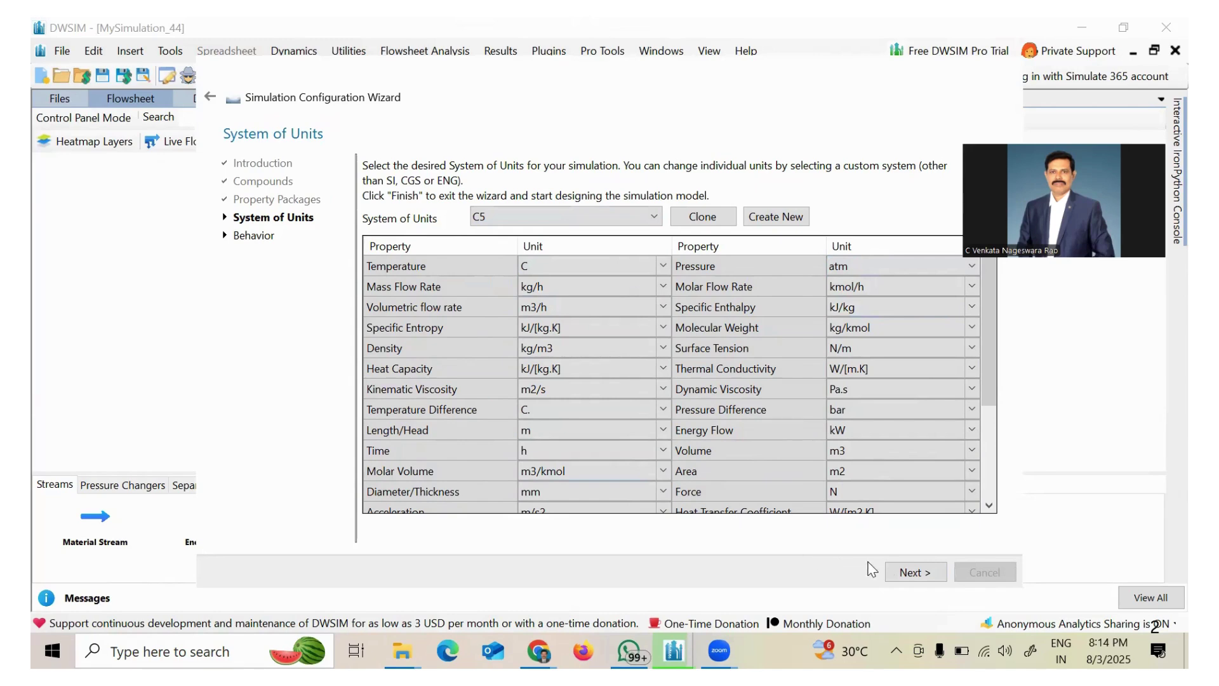
Activate double-click editing for opening object editors and finish the simulation configuration
click(915, 573)
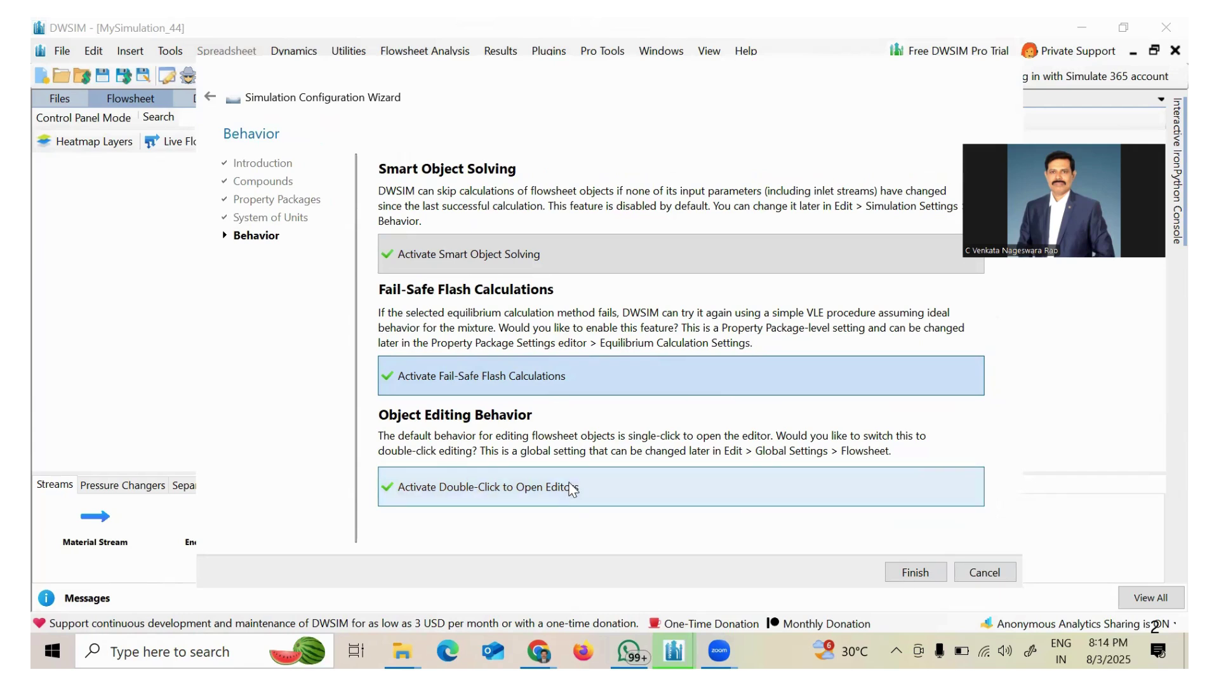
click(459, 487)
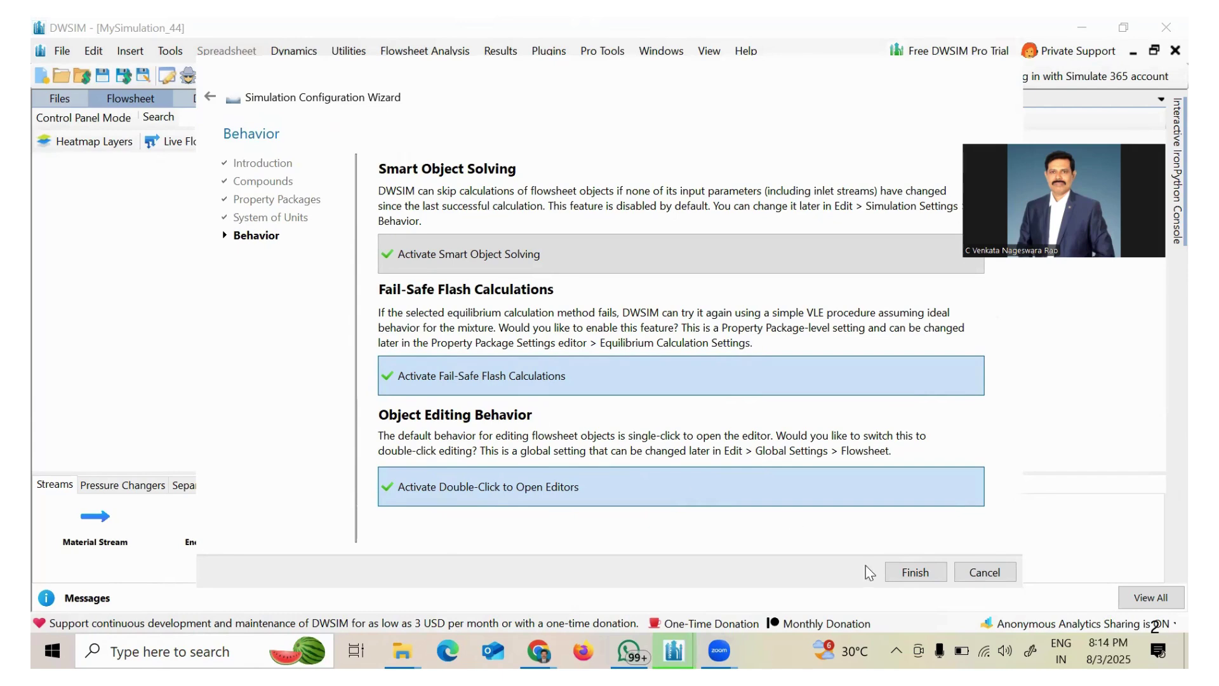
click(915, 573)
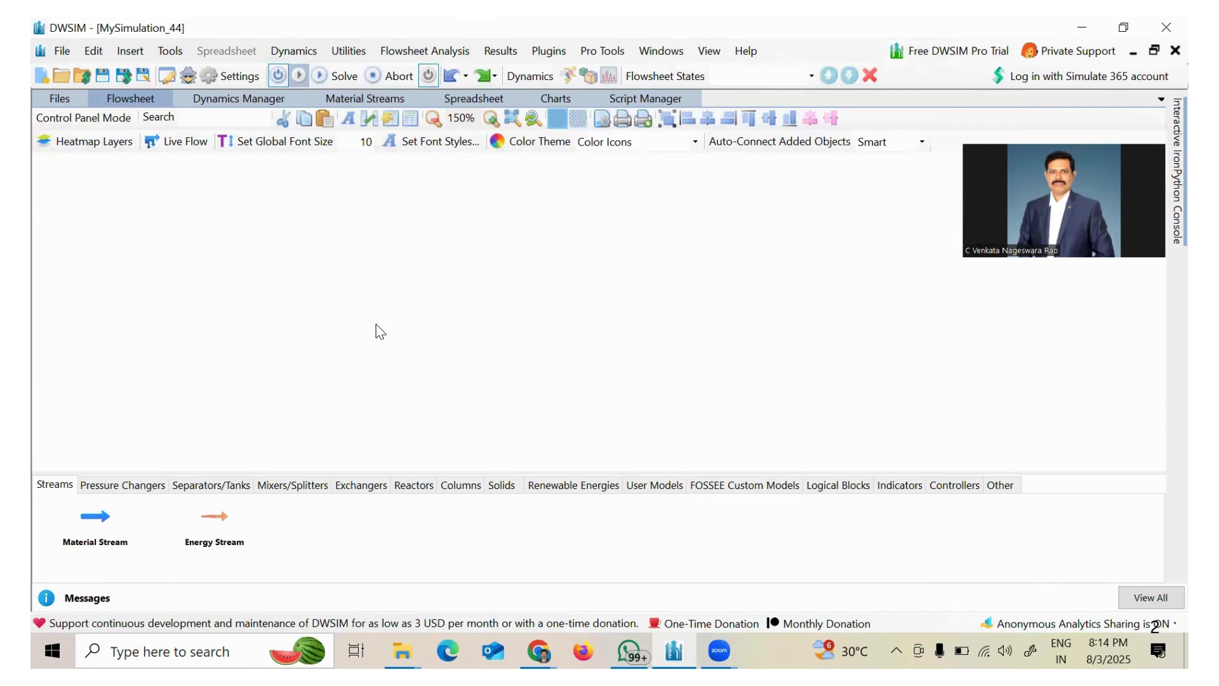
Add a Shortcut Column with its auto-connected streams to the flowsheet and fit it in view
click(459, 490)
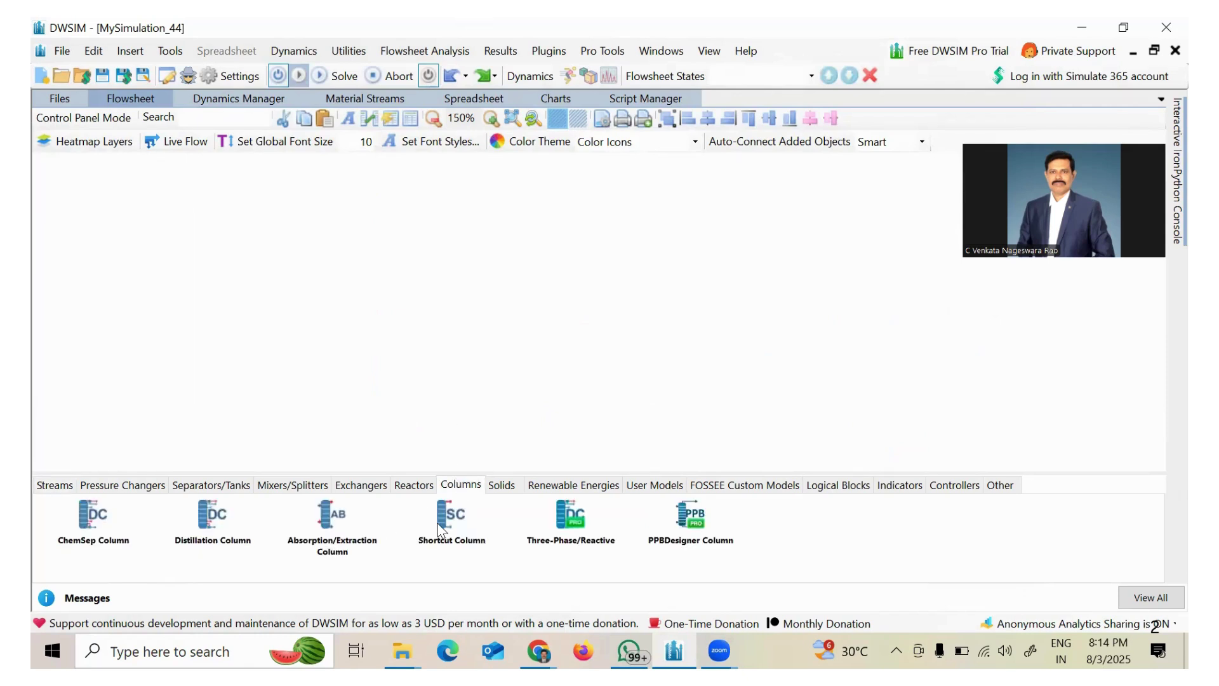
drag(438, 529, 422, 269)
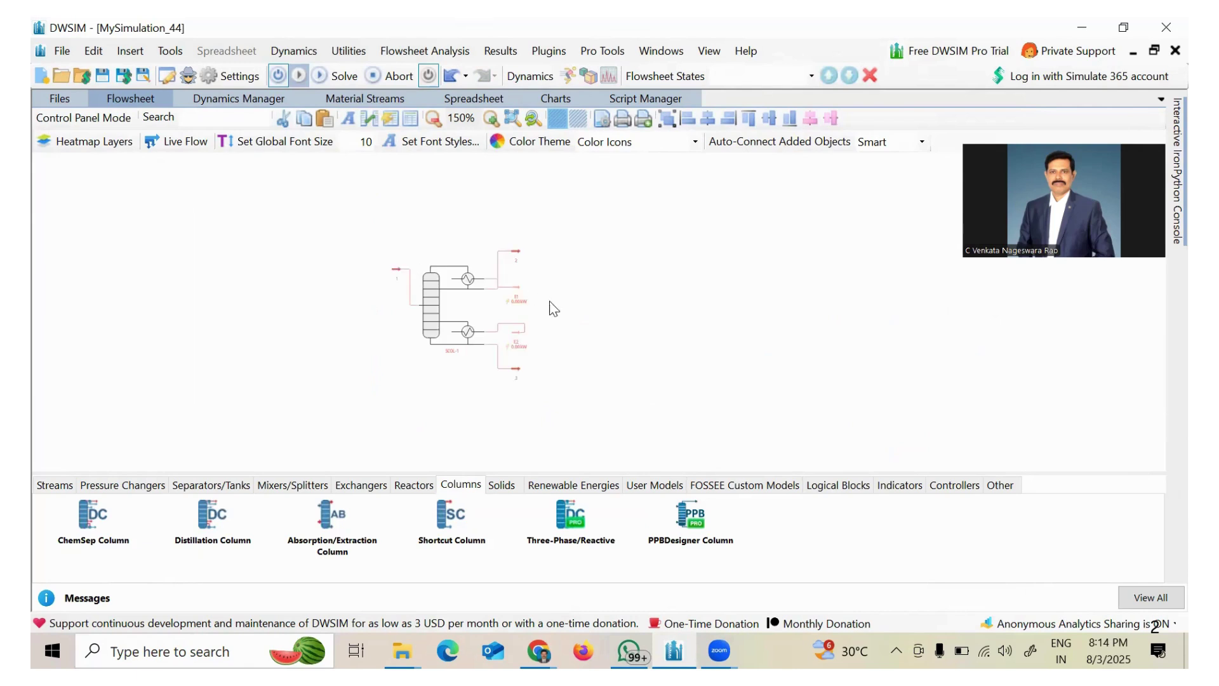
right_click(562, 320)
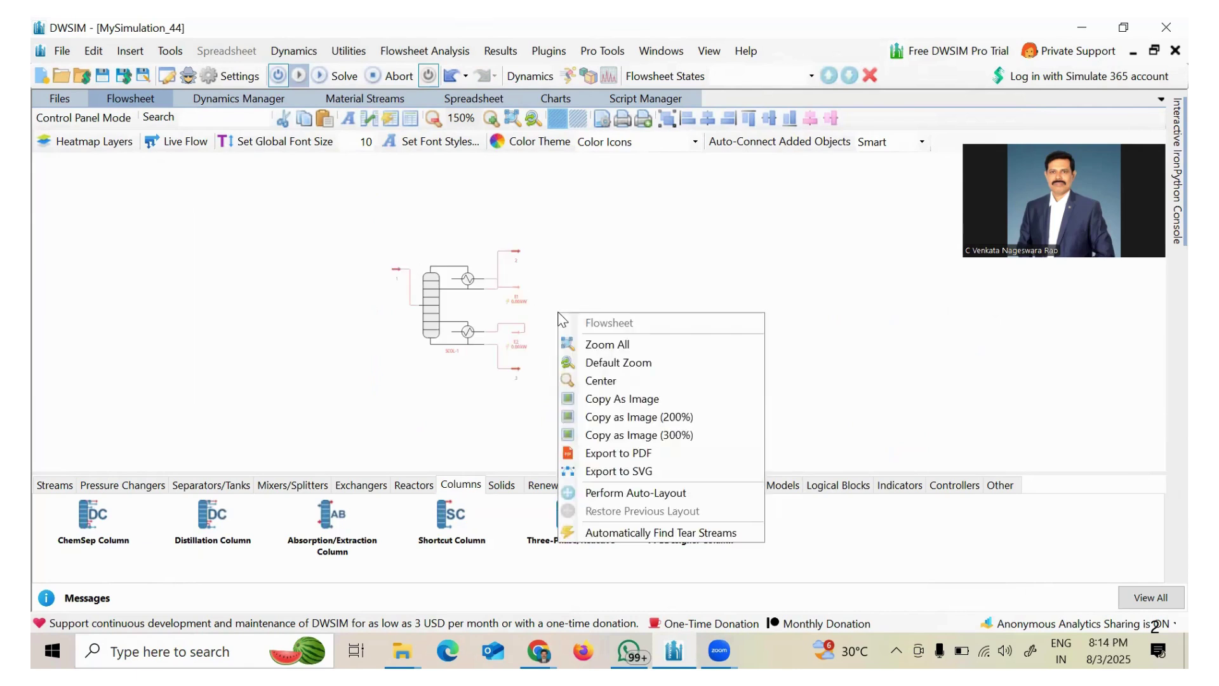
click(622, 342)
drag(467, 326, 264, 347)
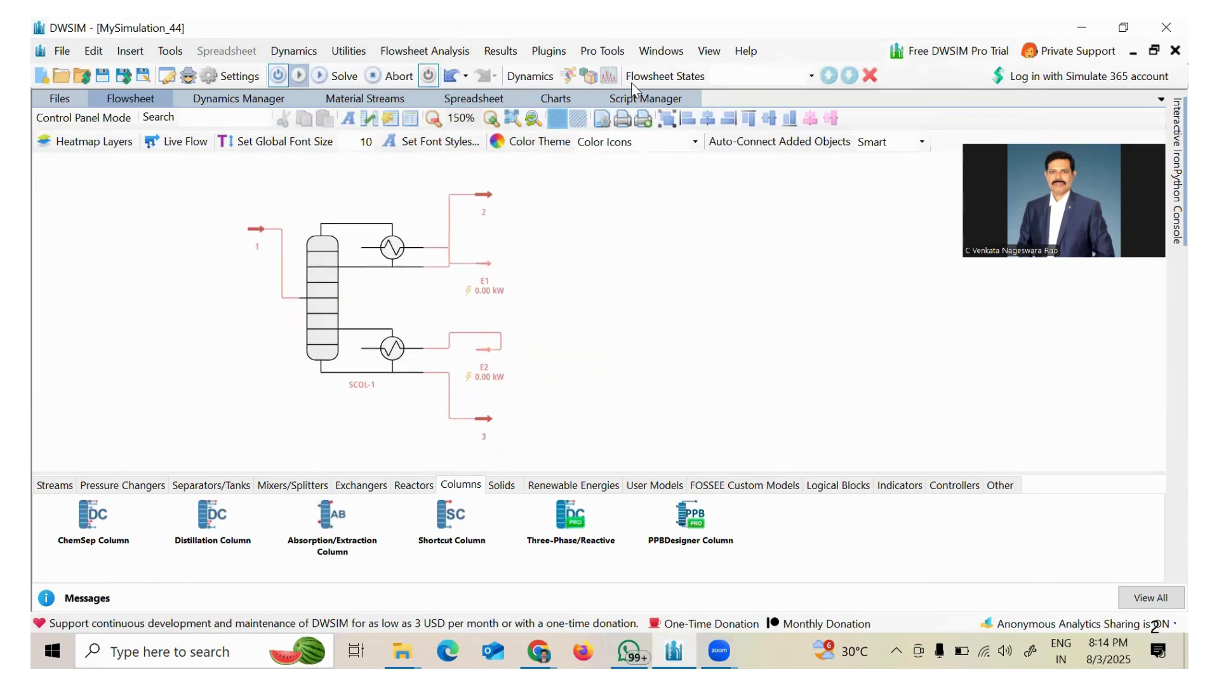
Check the program's version information in the About window and close it
click(745, 56)
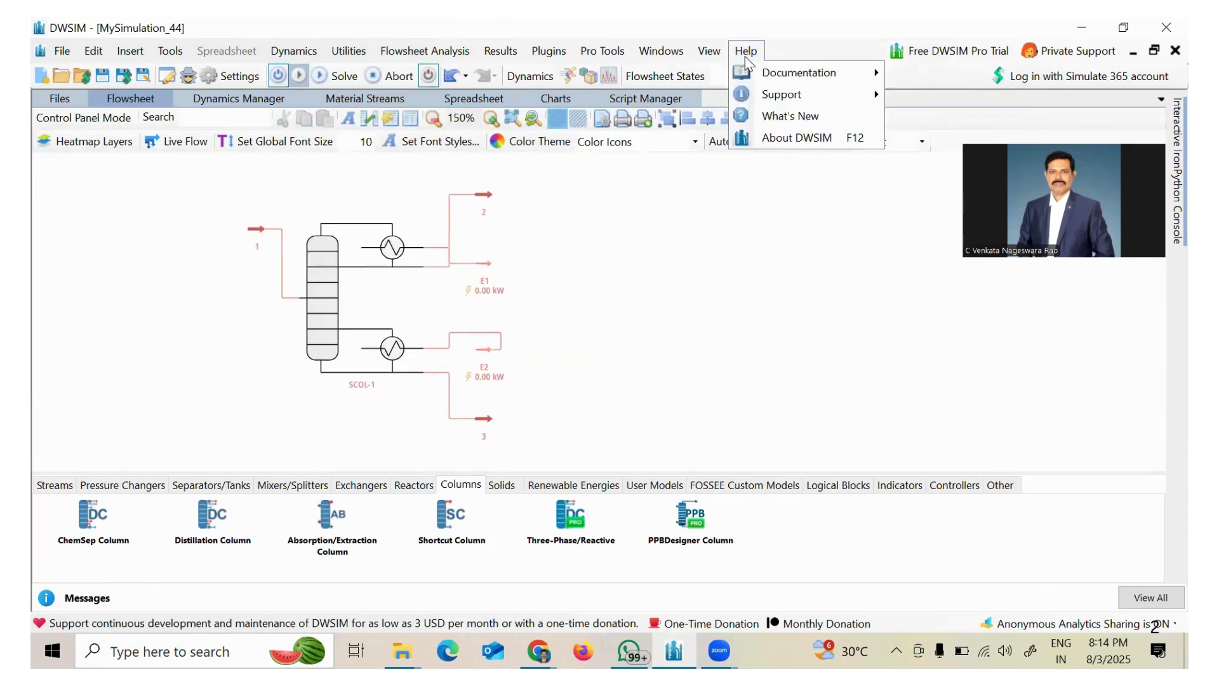
click(795, 135)
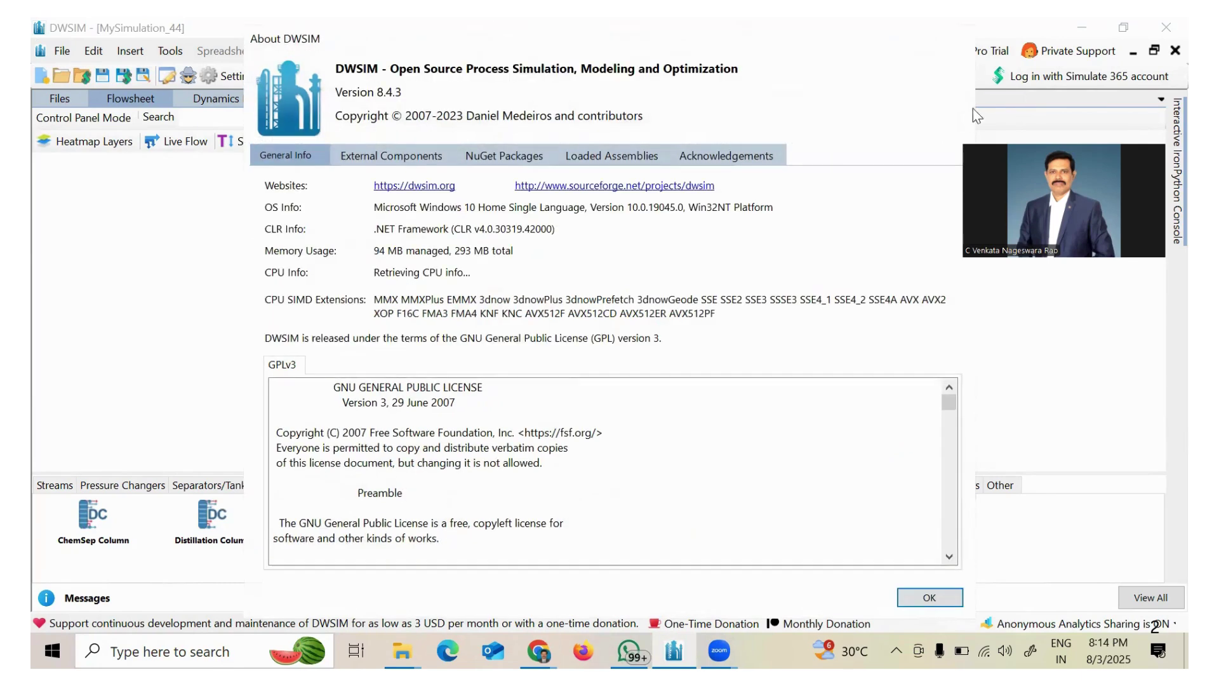
click(932, 597)
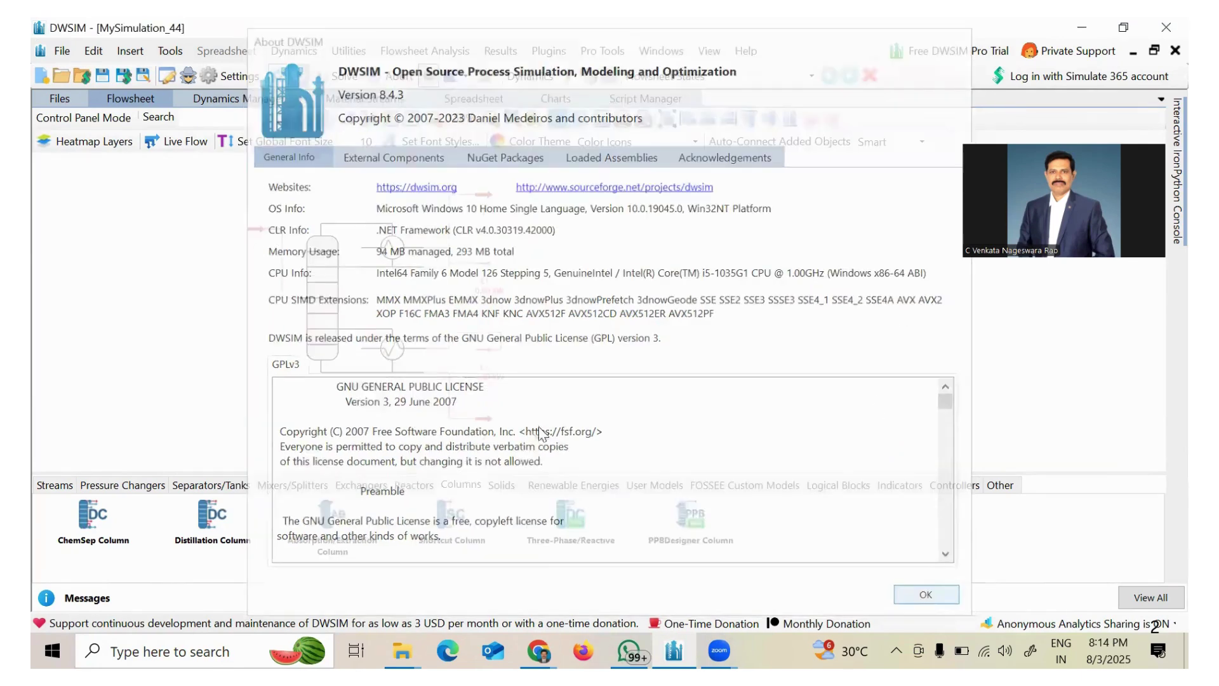
Rearrange the streams so feed 1 lines up with the column inlet and energy stream E1 sits above distillate stream 2
drag(255, 315, 386, 306)
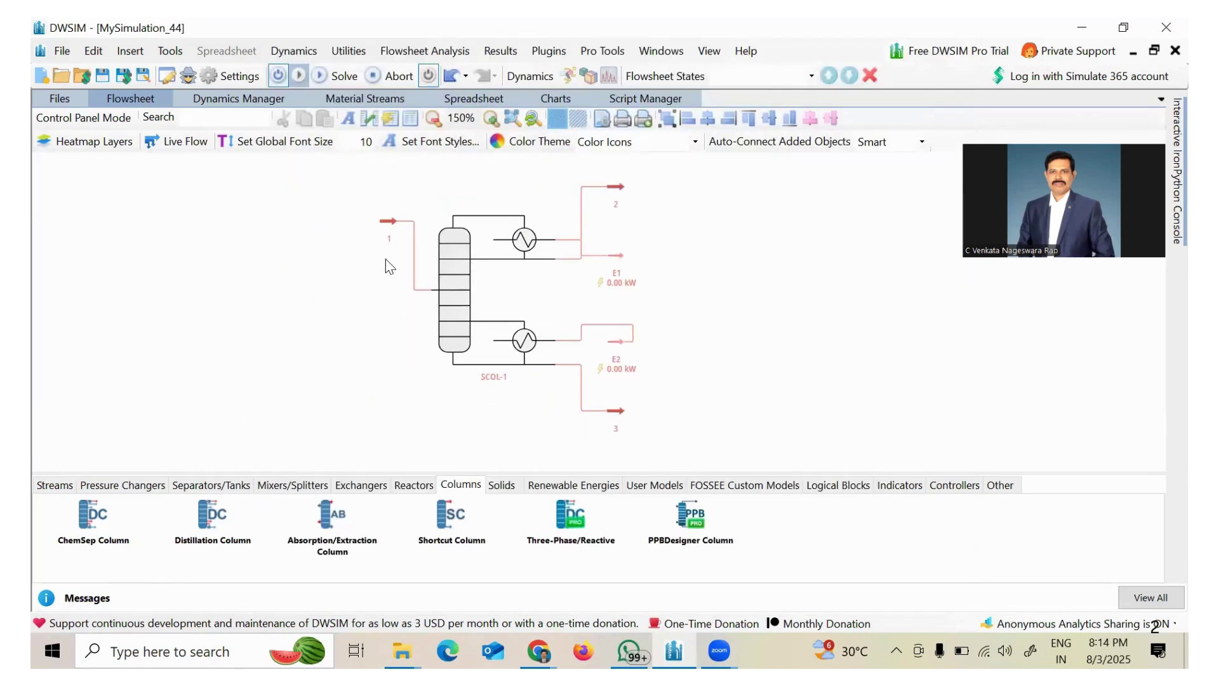
drag(389, 229, 361, 291)
click(617, 259)
mouse_move(618, 259)
mouse_down()
mouse_move(630, 226)
mouse_move(627, 278)
mouse_up()
click(620, 186)
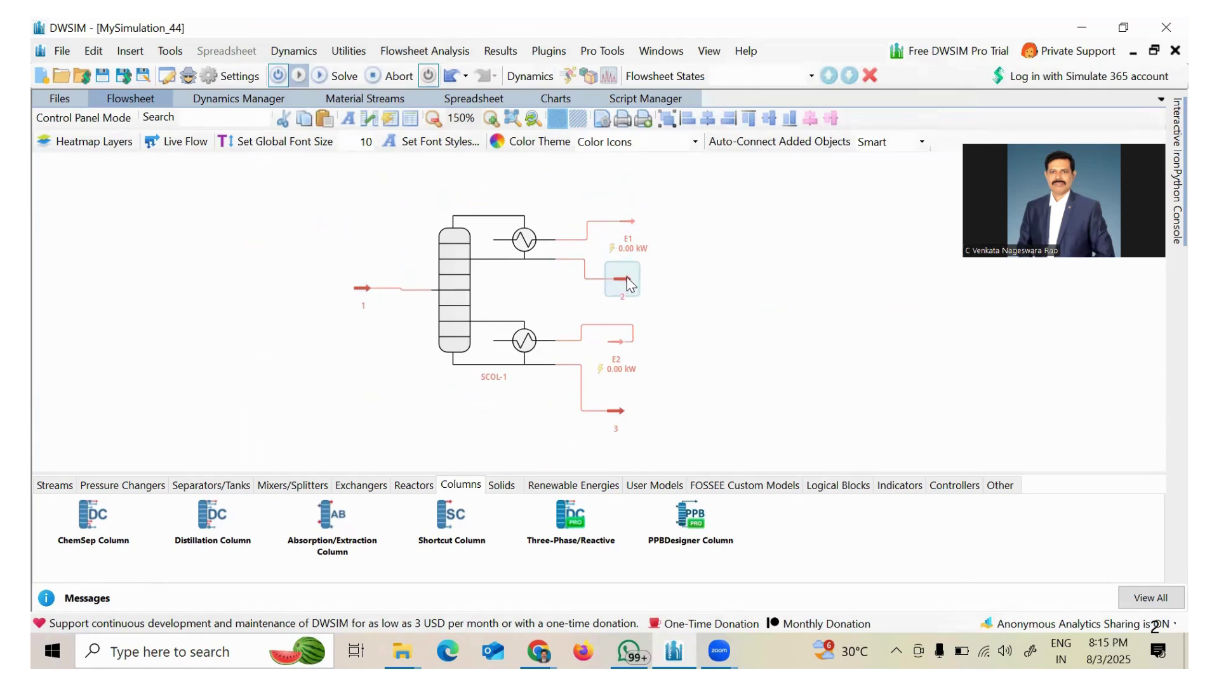
Rotate energy stream E2 by 180° and move it slightly higher beside the reboiler
click(619, 346)
right_click(619, 349)
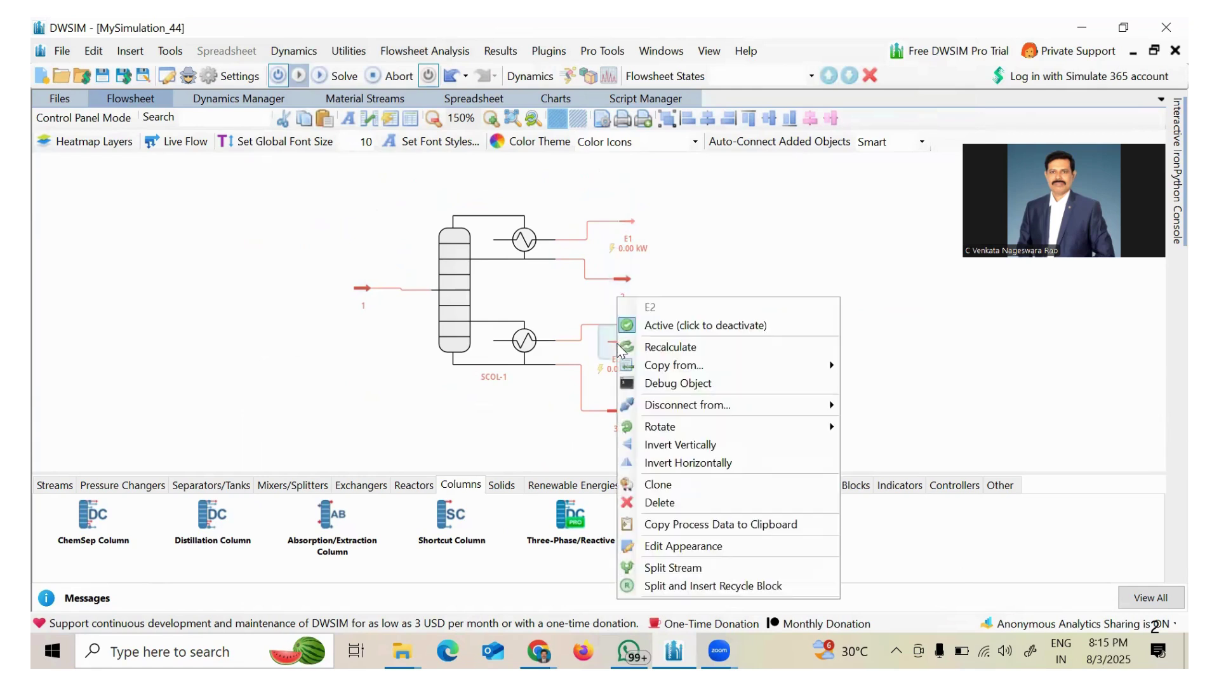
mouse_move(740, 428)
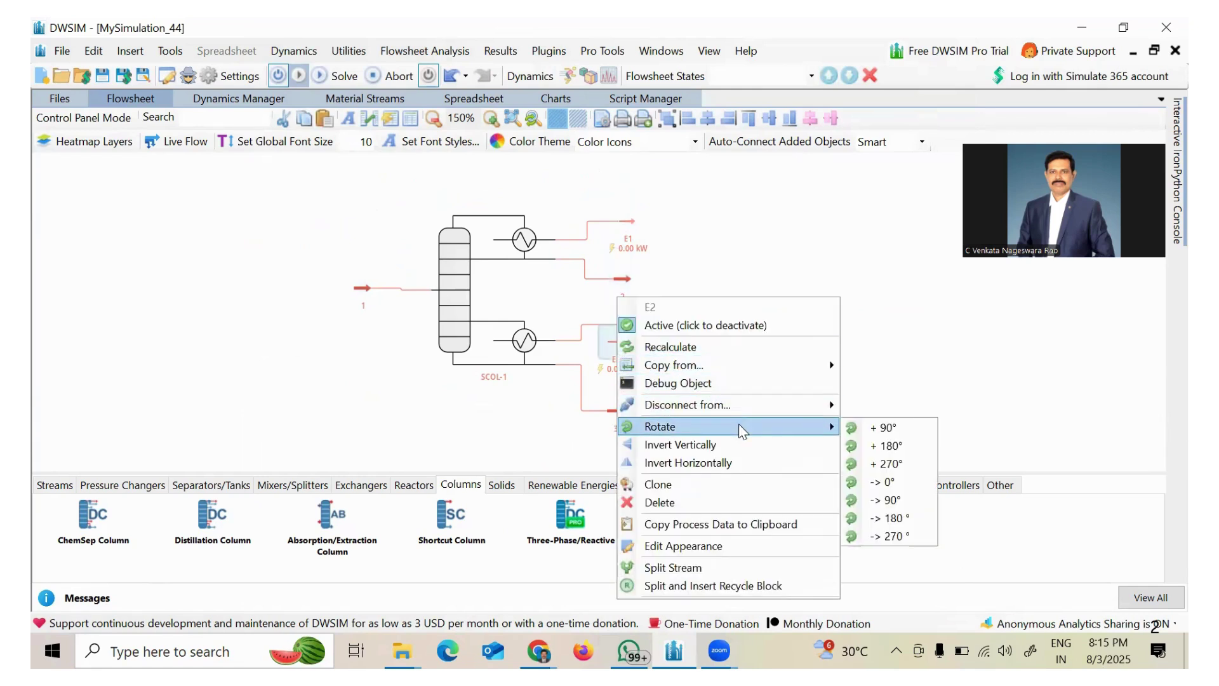
click(887, 447)
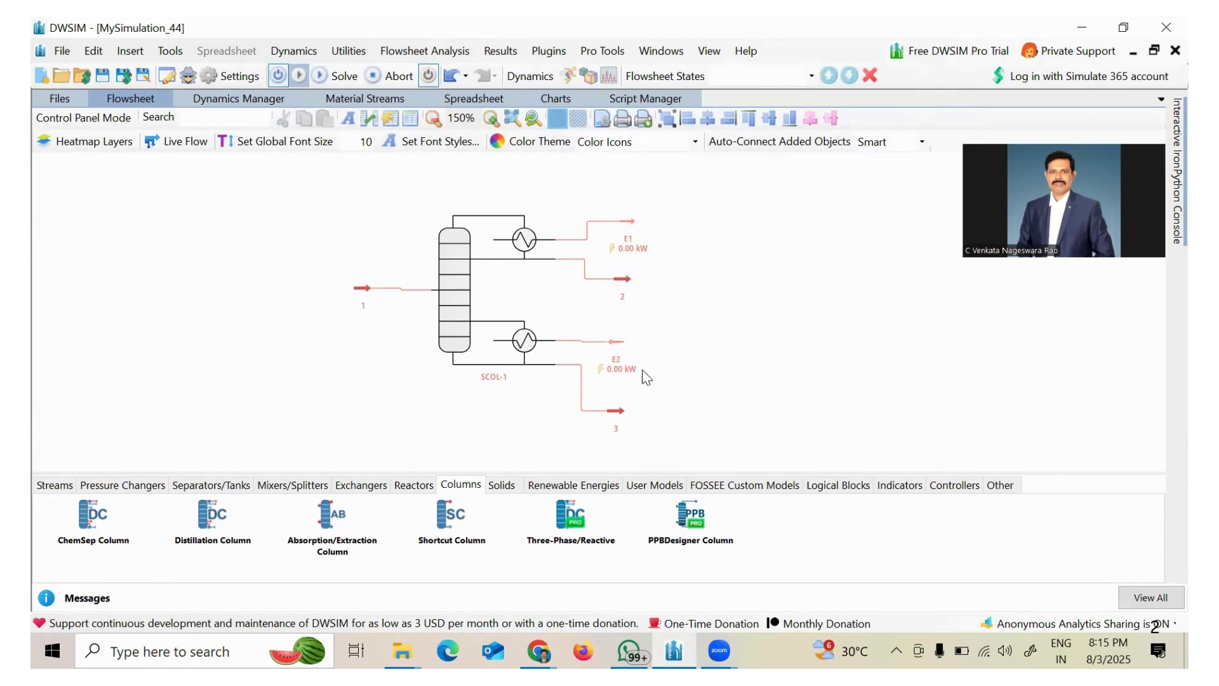
drag(621, 346, 620, 333)
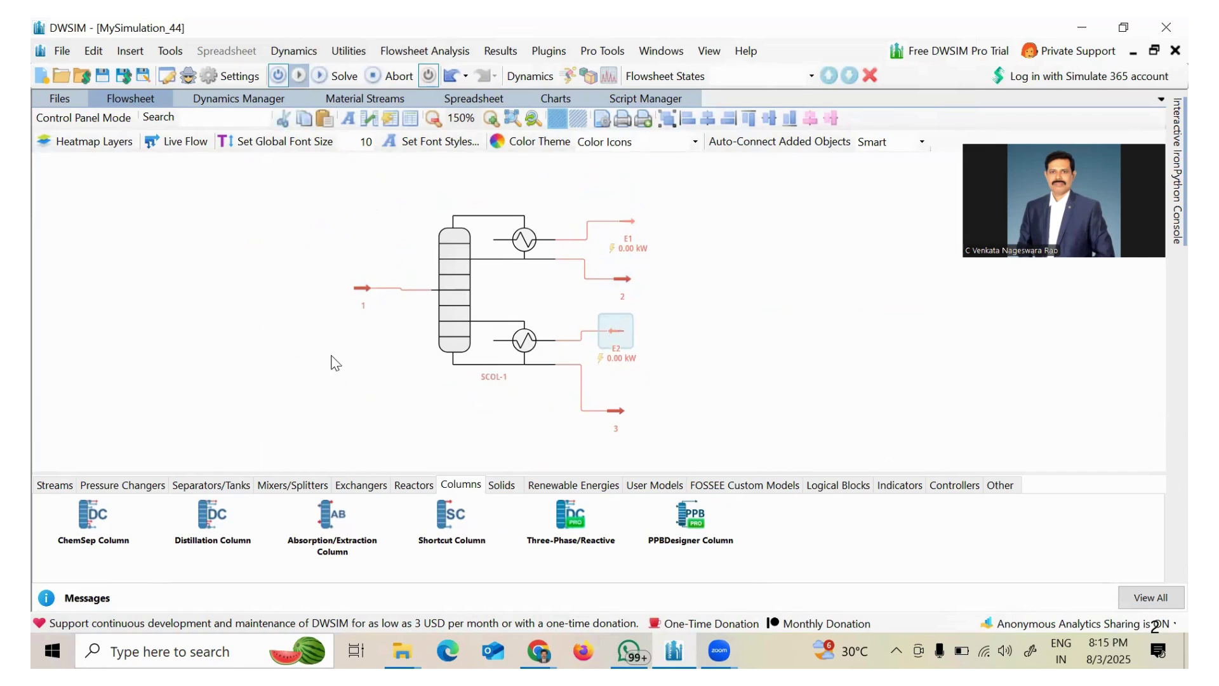
Move bottoms stream 3 up to sit just below energy stream E2
scroll(279, 373, up, 4)
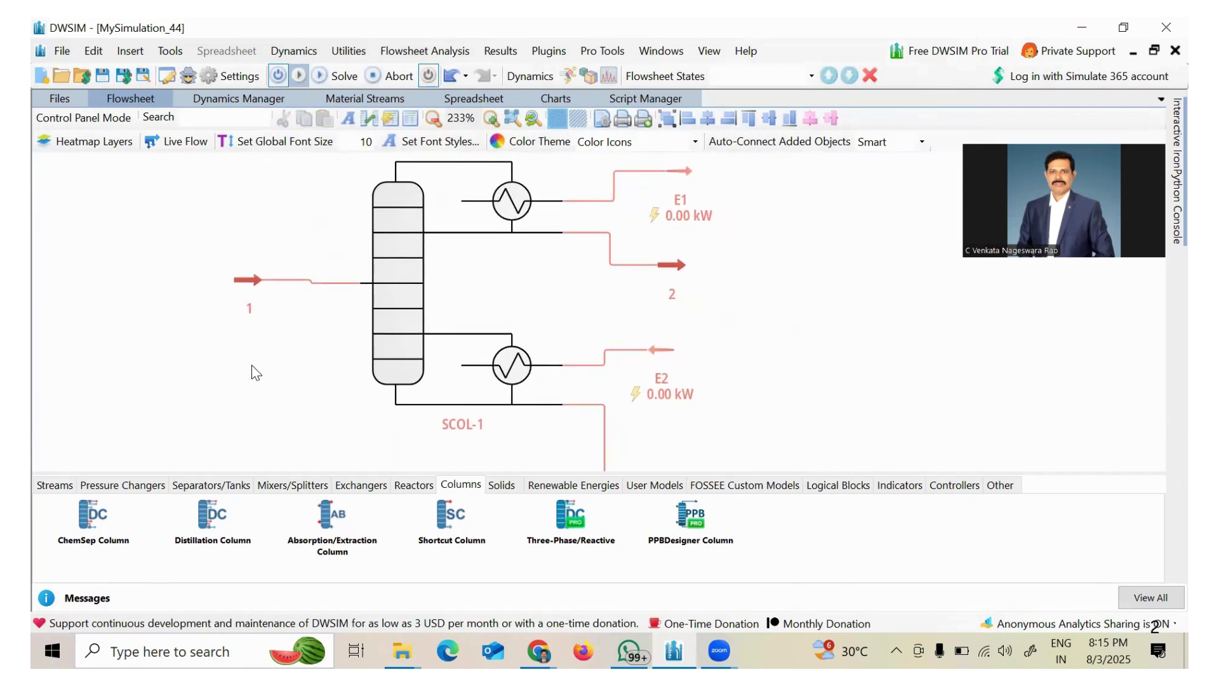
drag(296, 371, 265, 284)
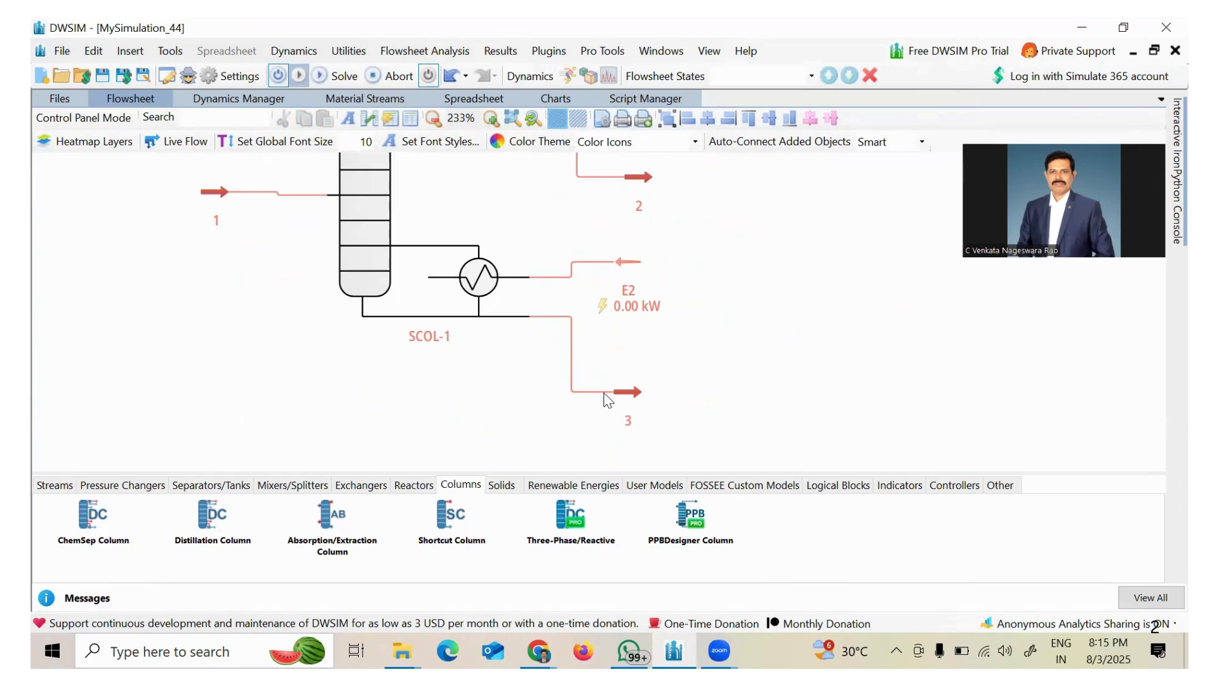
drag(639, 395, 648, 348)
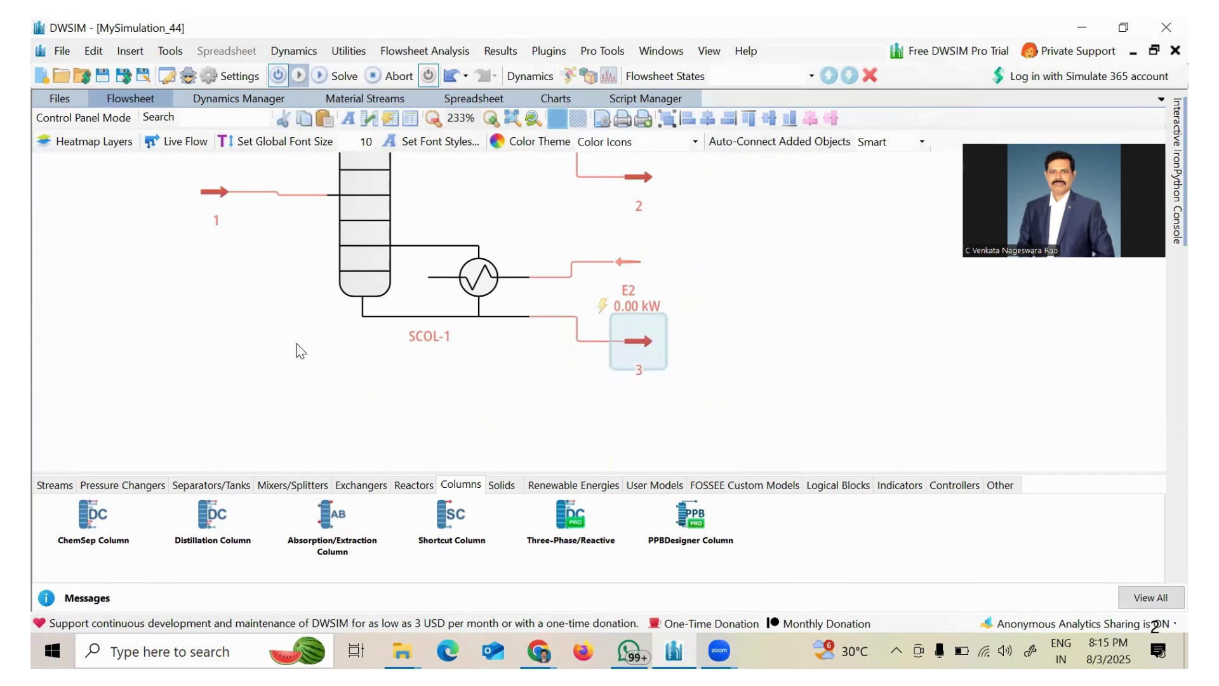
drag(253, 323, 322, 429)
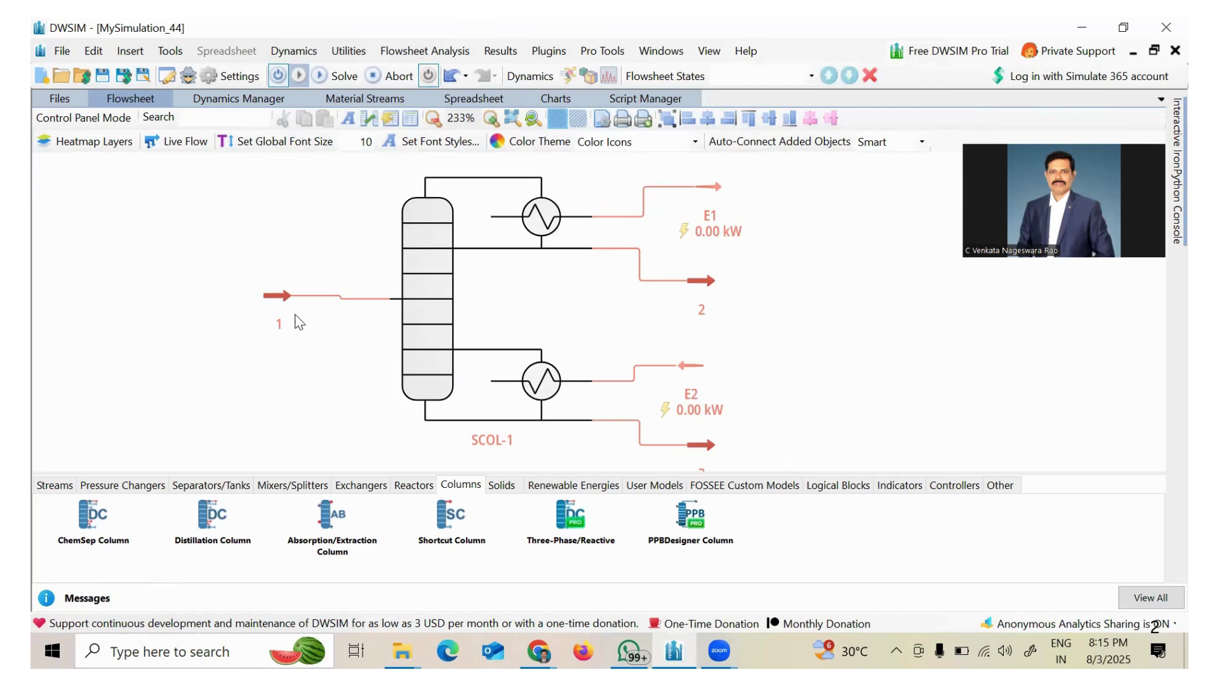
Open the editor of inlet stream 1 and rename the stream FEED
click(278, 298)
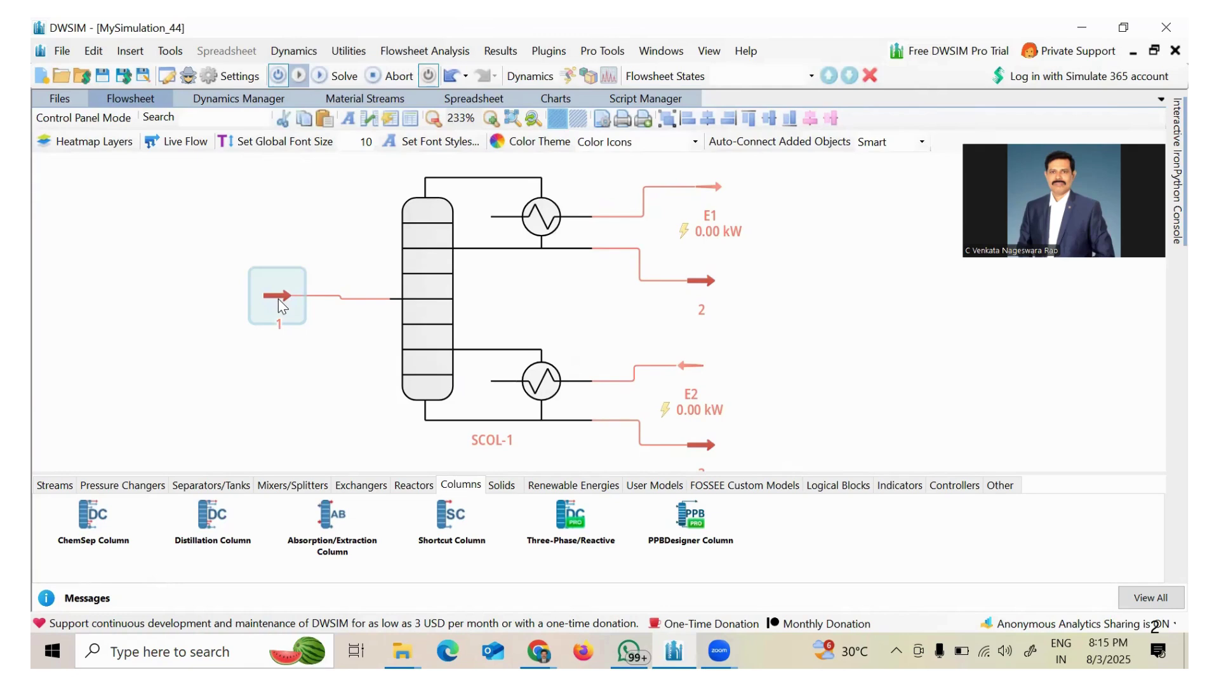
double_click(279, 298)
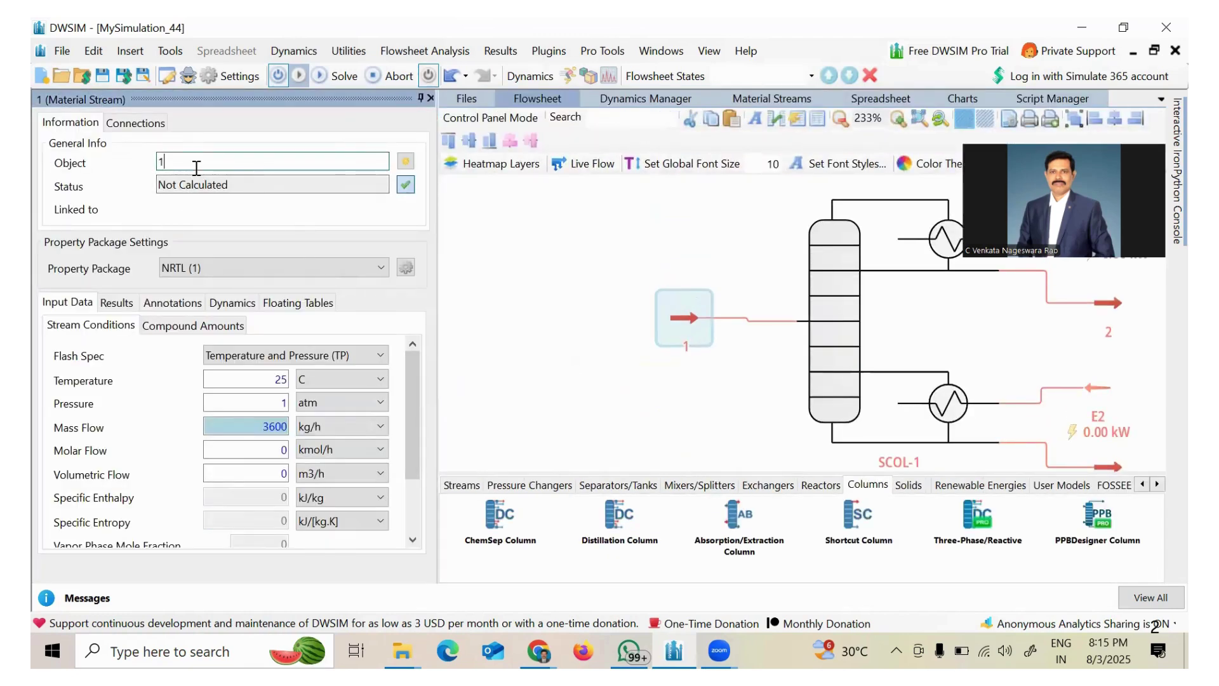
key(BackSpace)
text(FEED)
key(Return)
Set the FEED stream's molar flow to 100 kmol/h
click(270, 453)
key(BackSpace)
text(100)
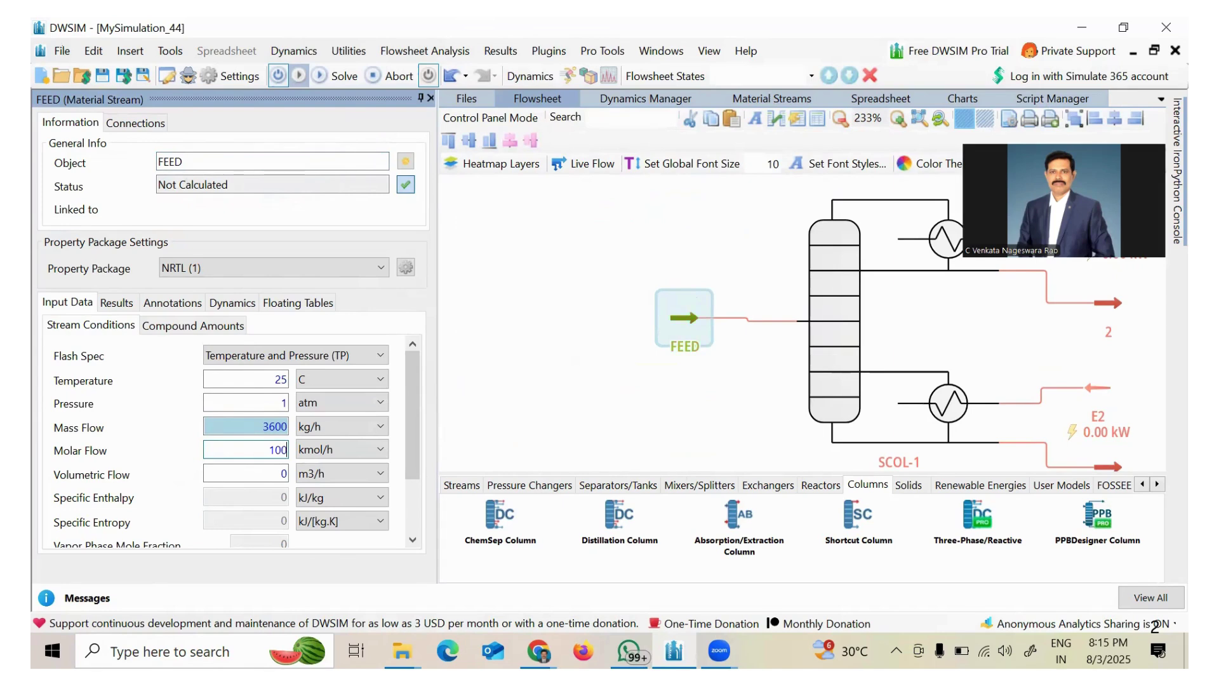
key(Return)
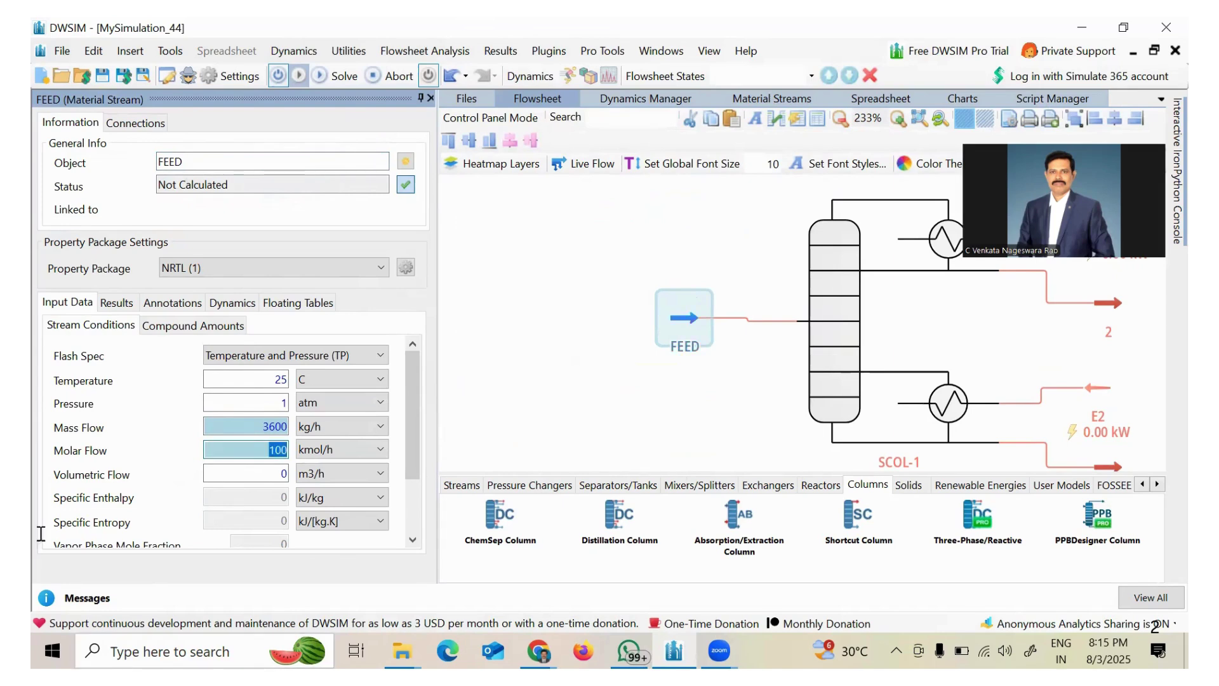
click(257, 379)
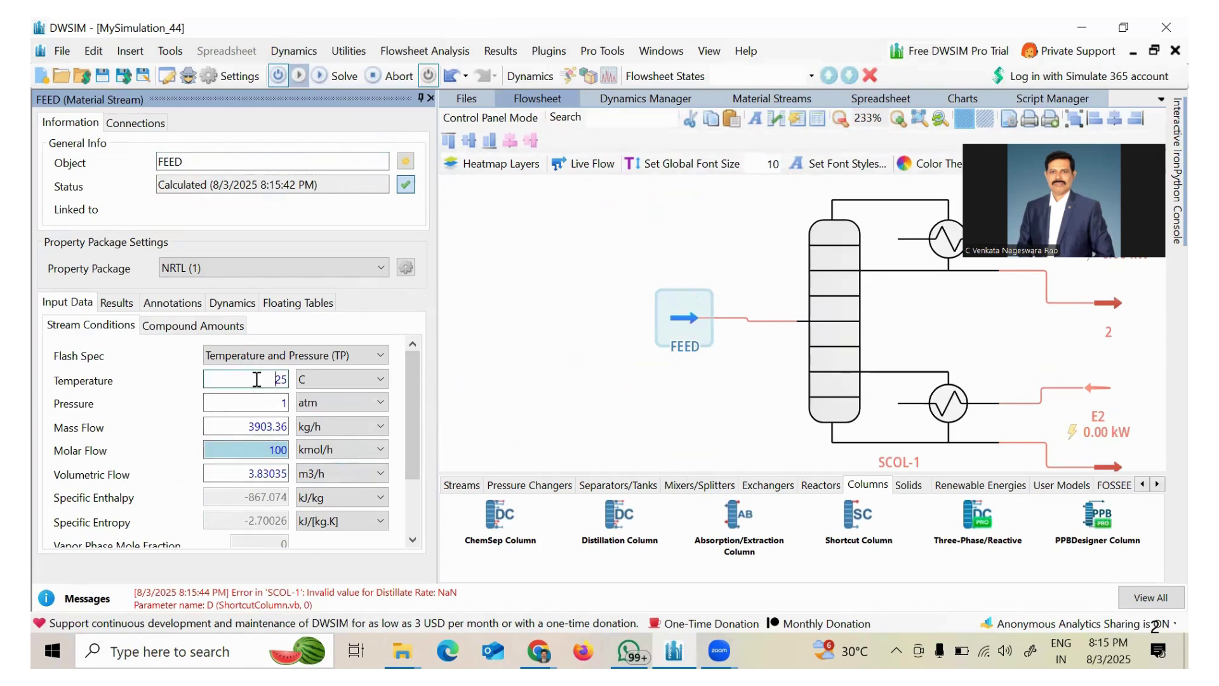
click(256, 402)
Set the feed mole fractions to 0.3 acetic acid and 0.7 water, accept them and close the stream editor
click(190, 325)
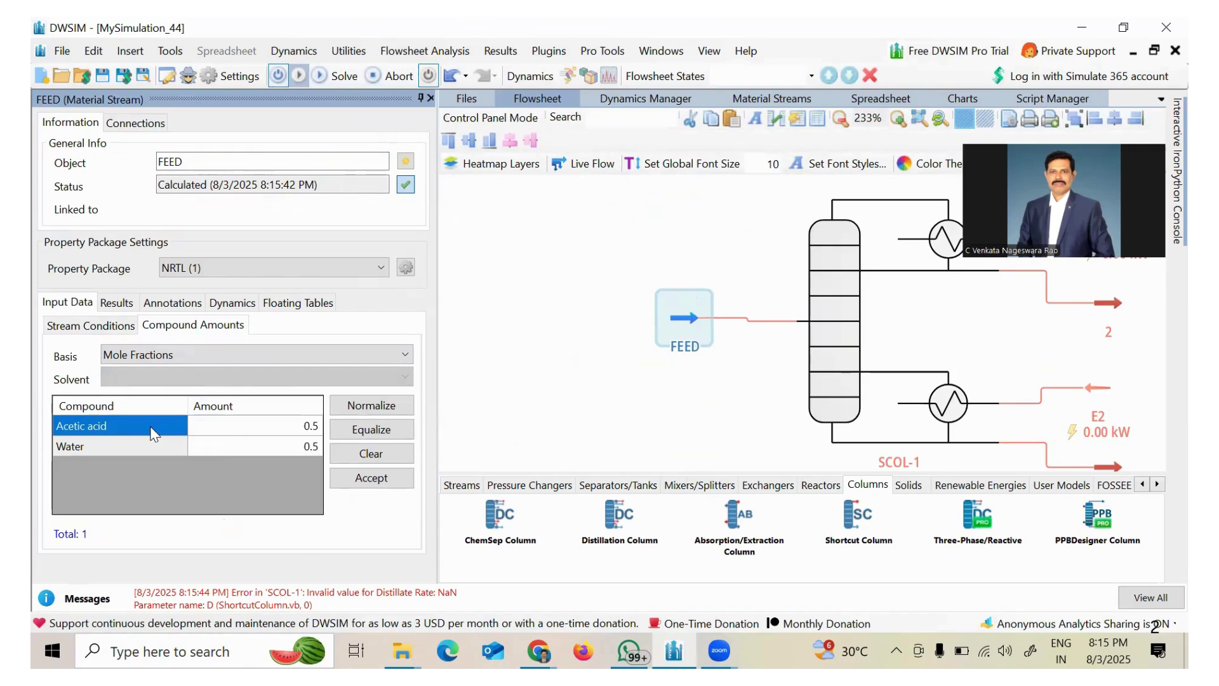
click(233, 432)
text(0.3)
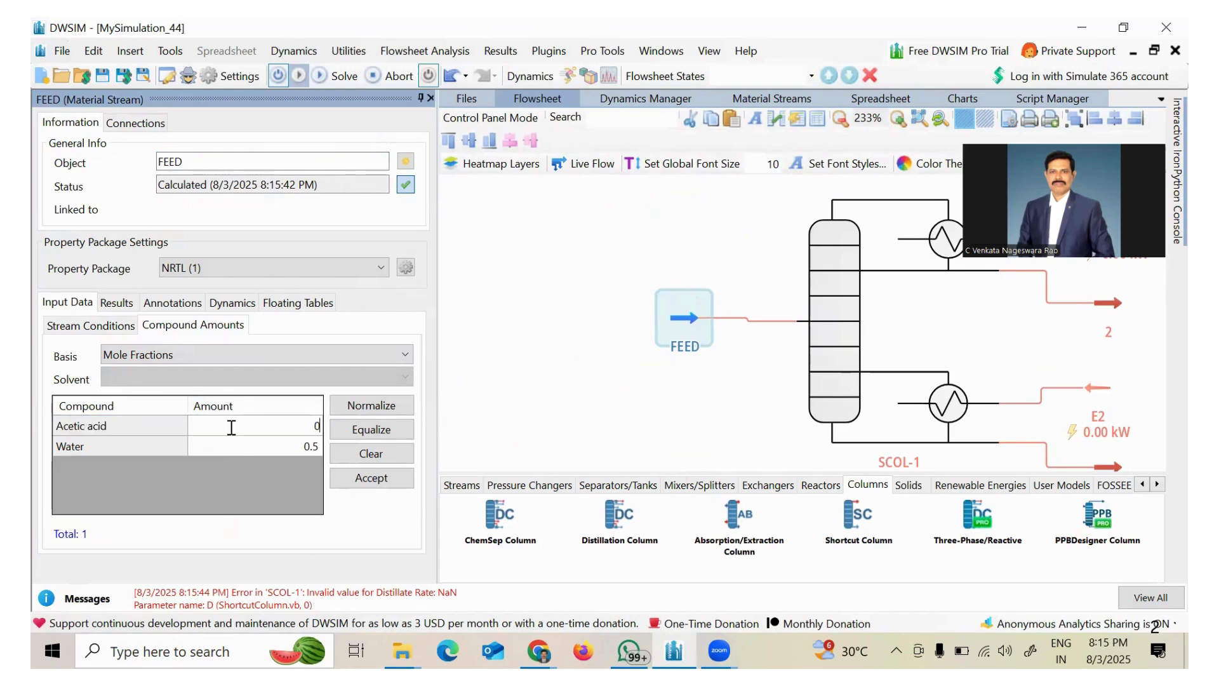
key(Return)
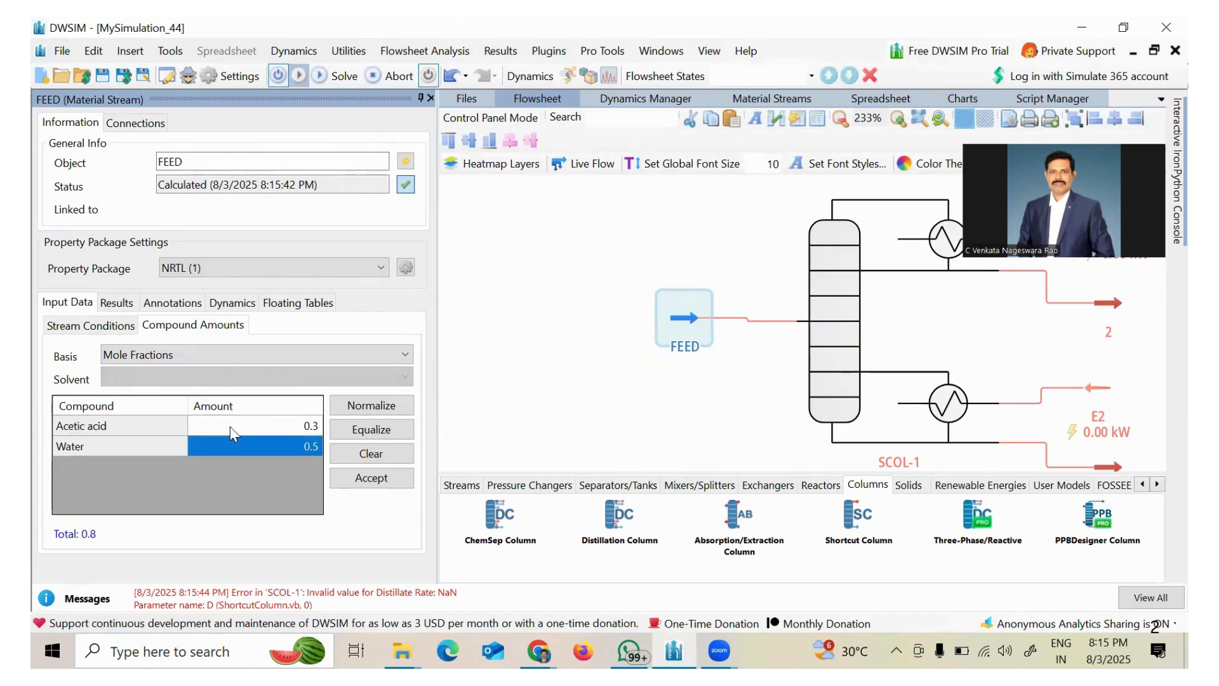
text(0.7)
key(Return)
click(371, 477)
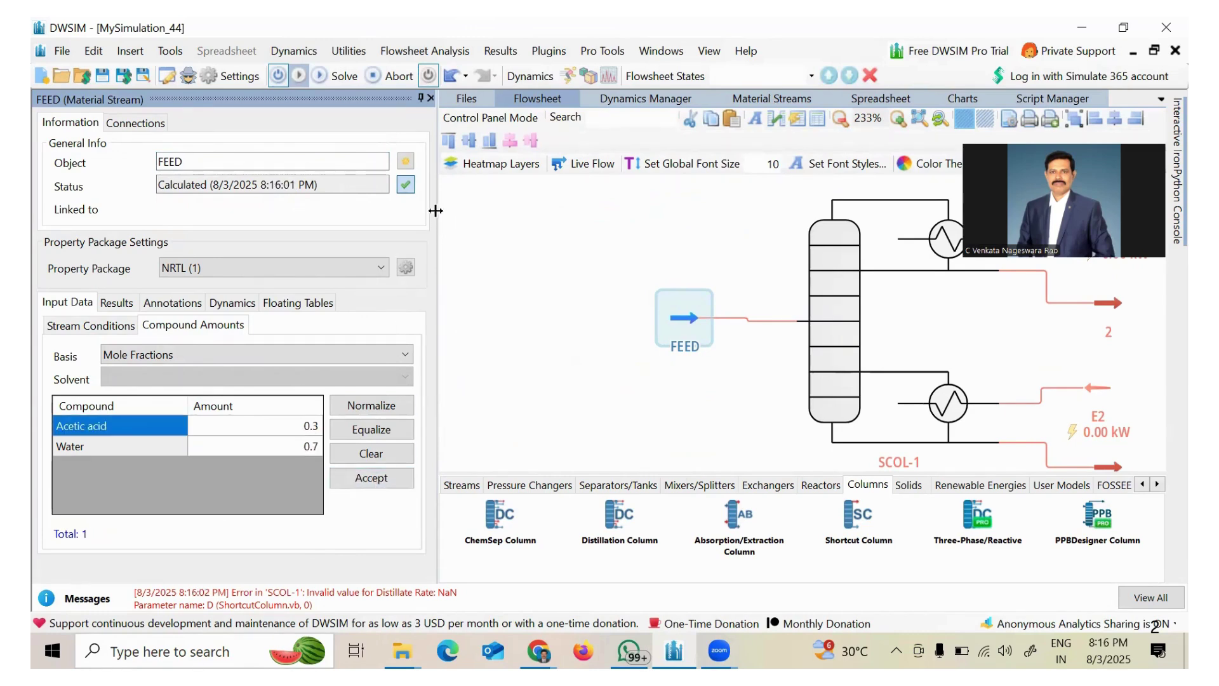
click(428, 98)
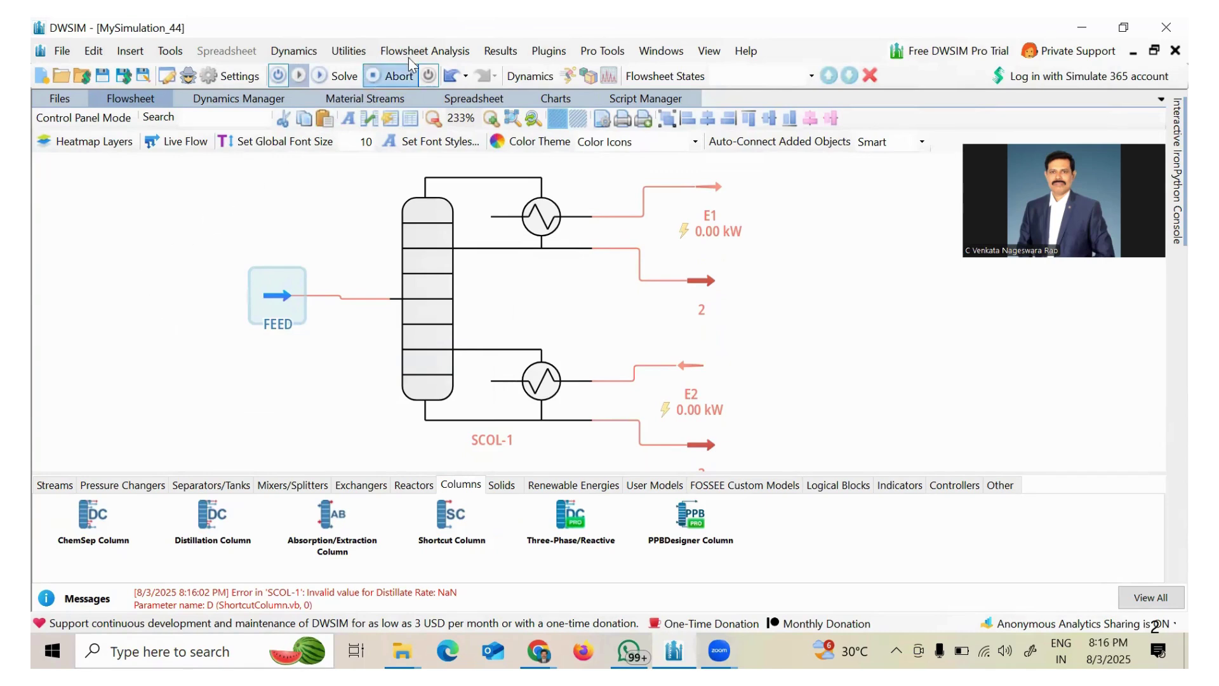
click(425, 52)
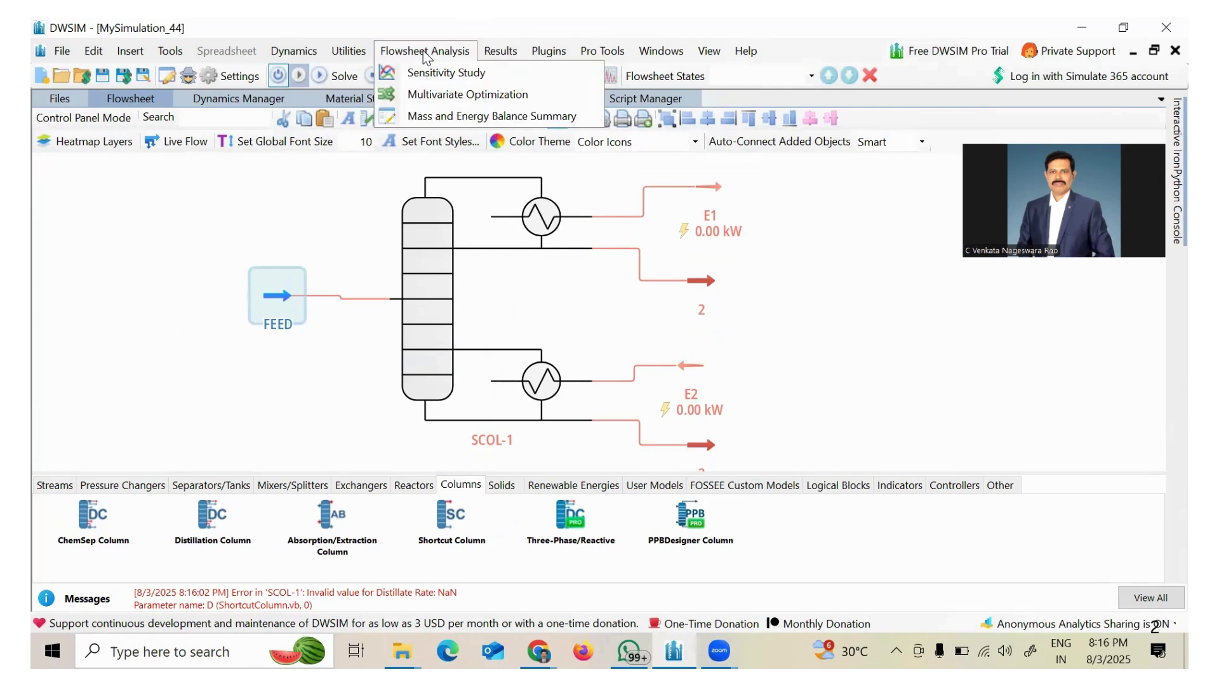
click(351, 51)
click(373, 75)
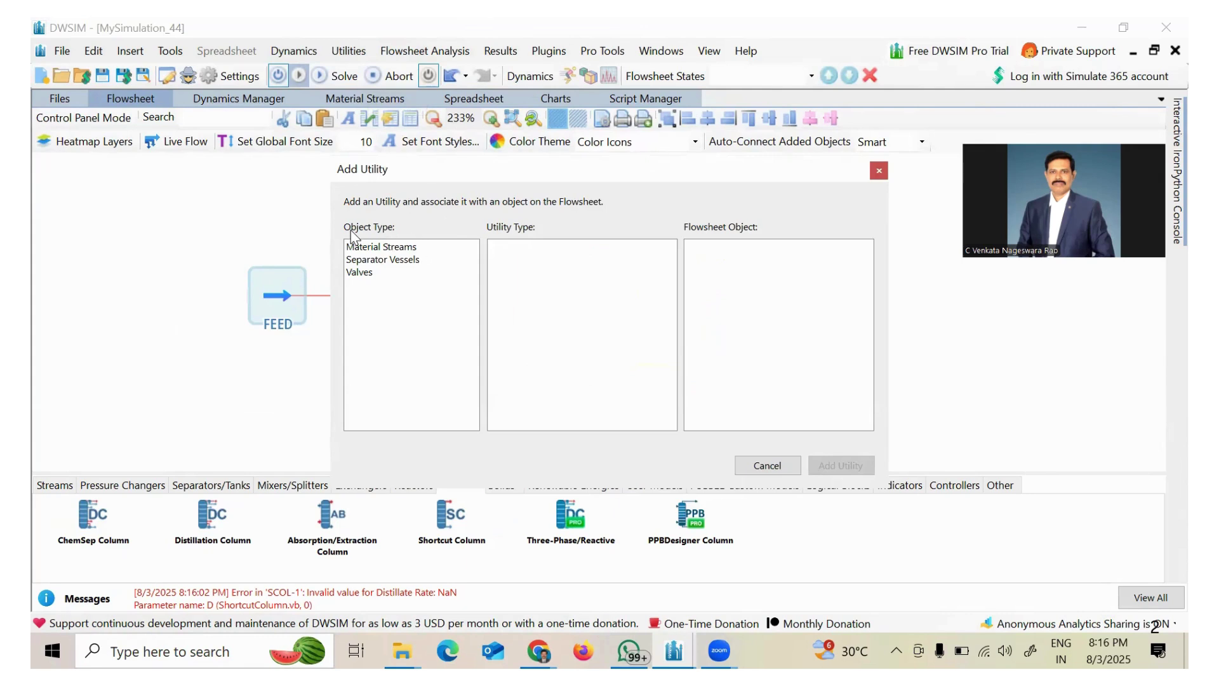
click(390, 248)
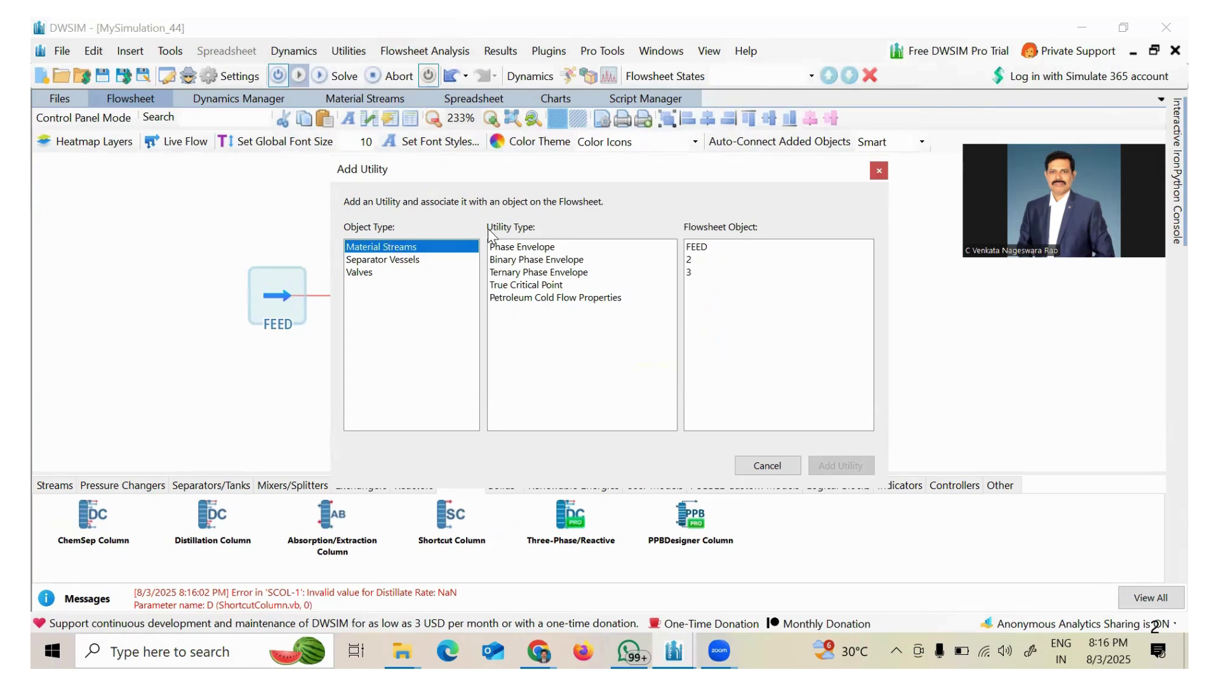
click(534, 261)
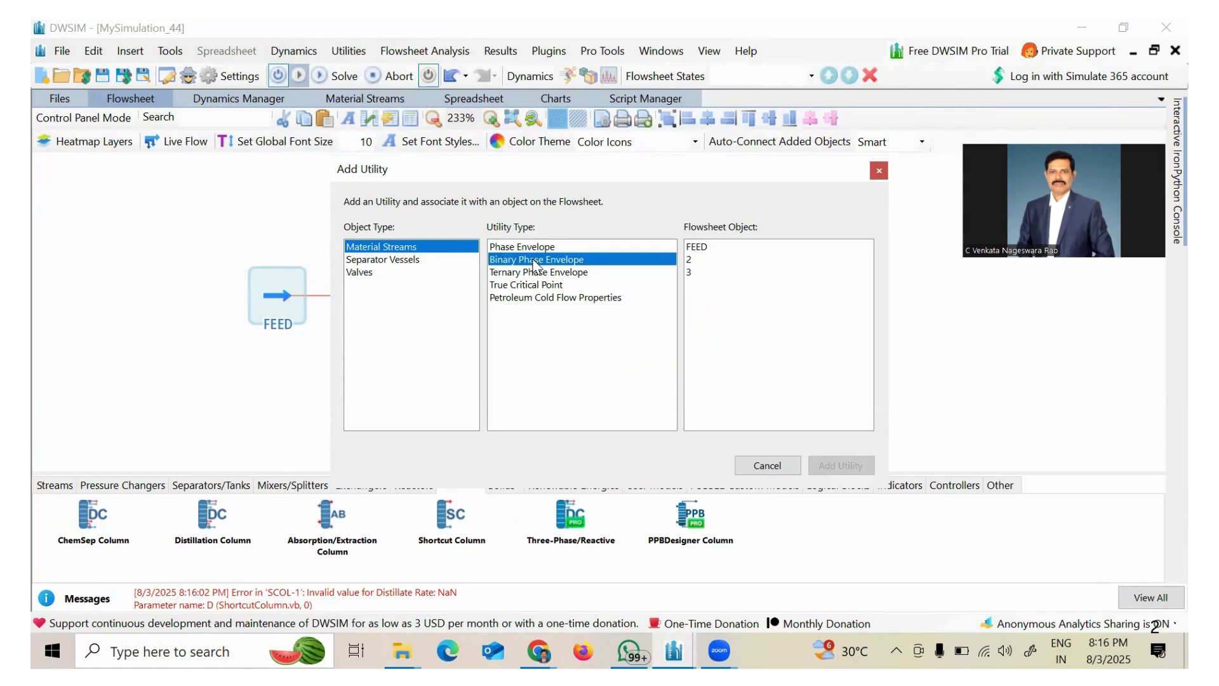
click(705, 252)
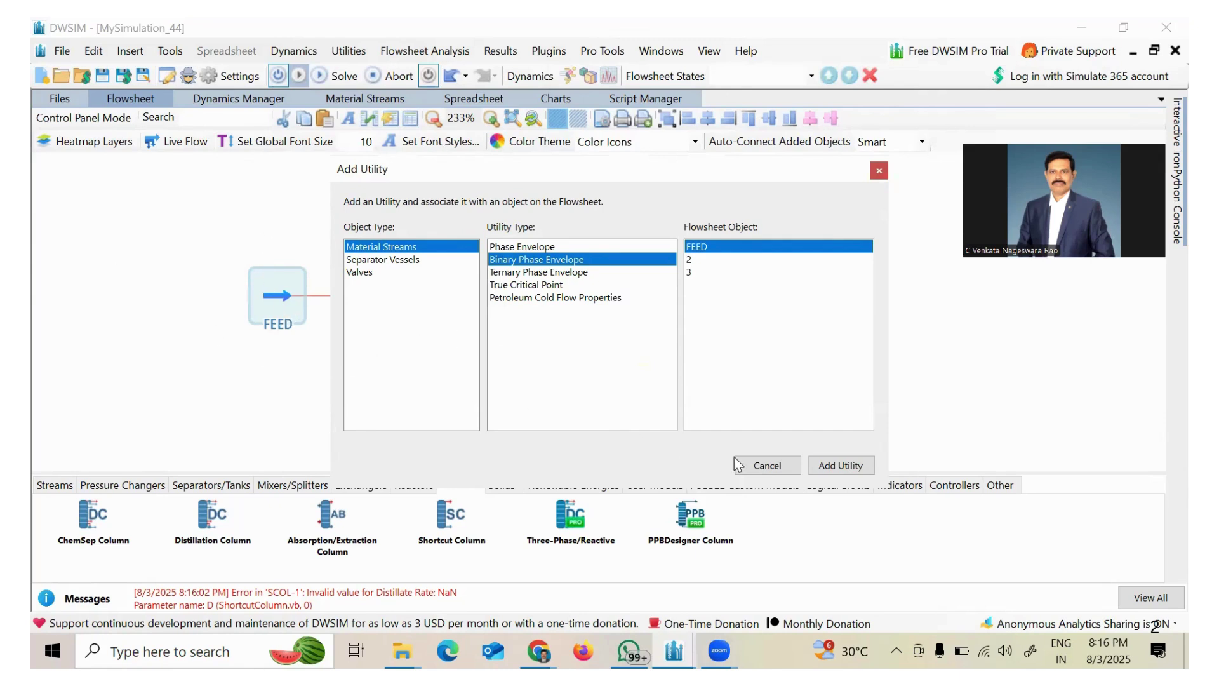
click(766, 468)
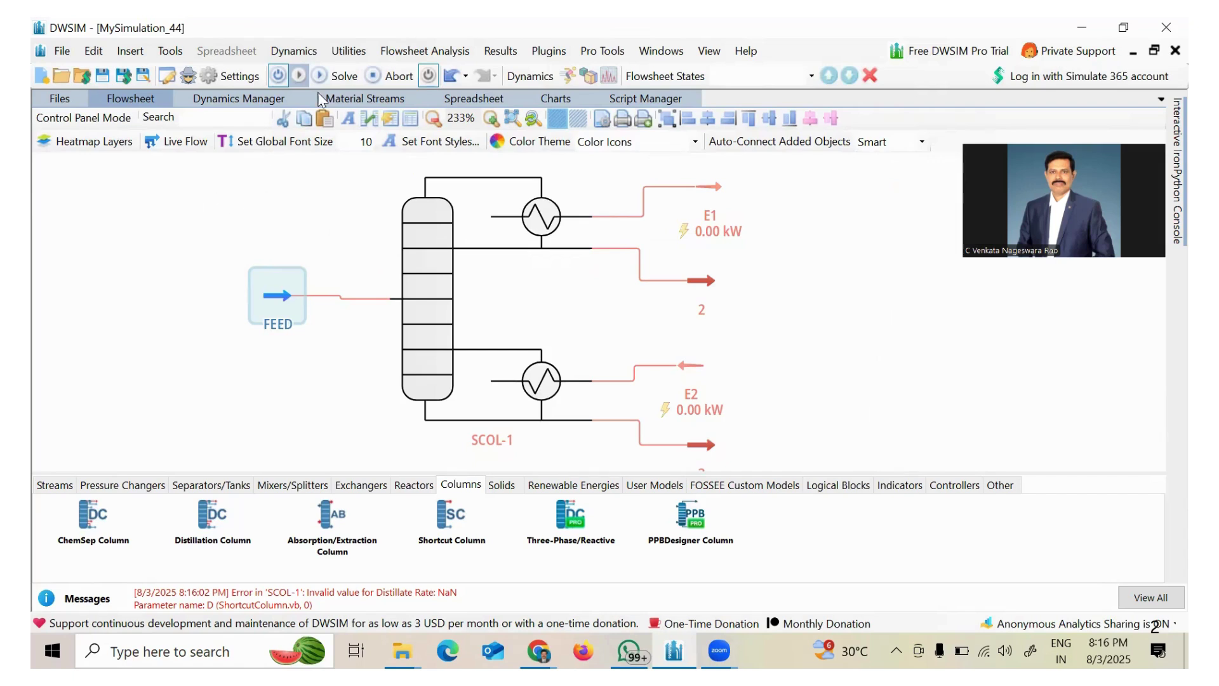
click(348, 52)
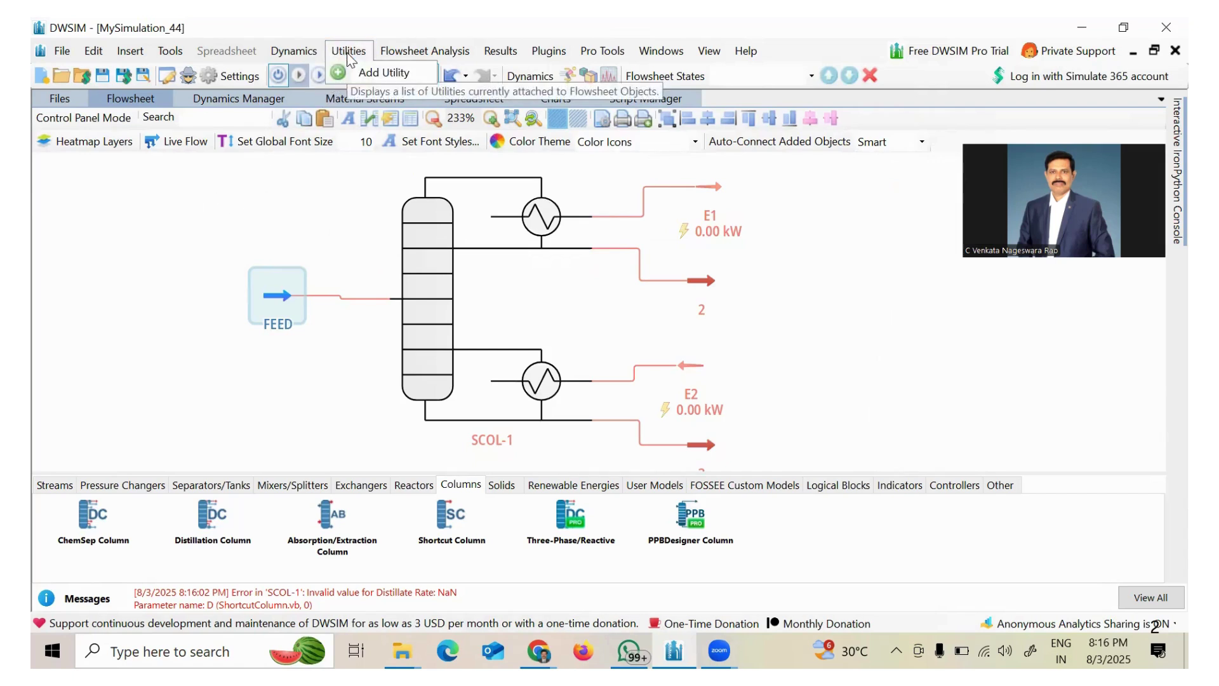
click(254, 166)
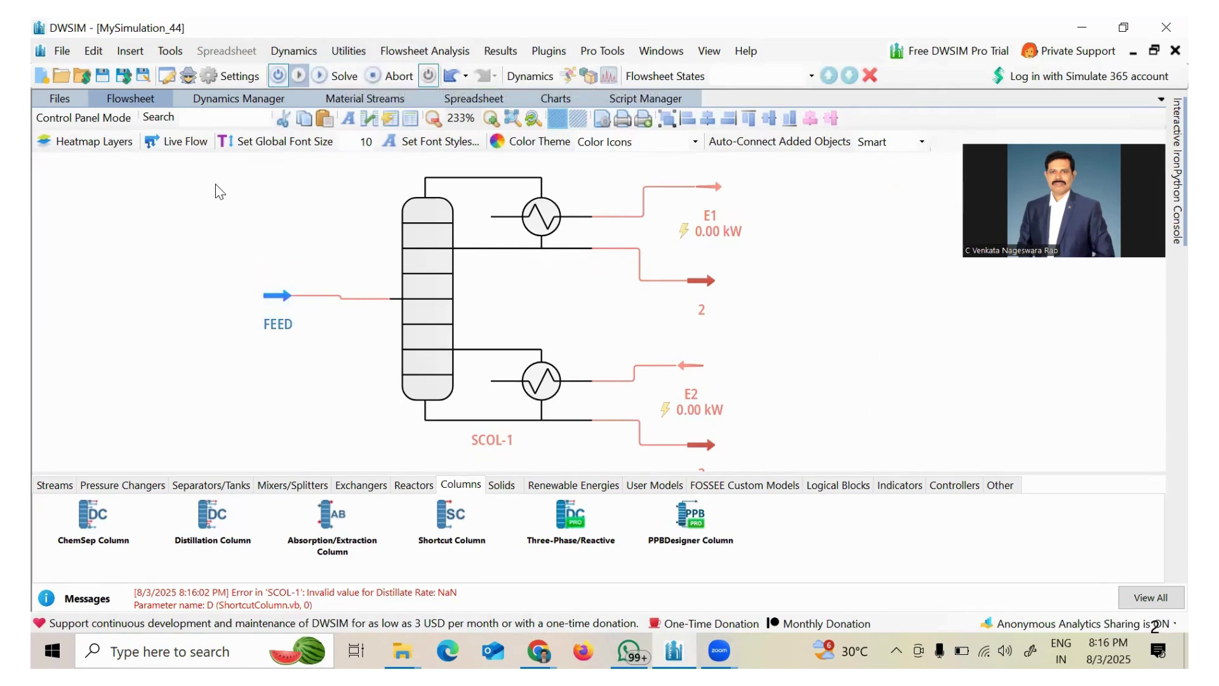
click(63, 51)
click(62, 52)
click(130, 51)
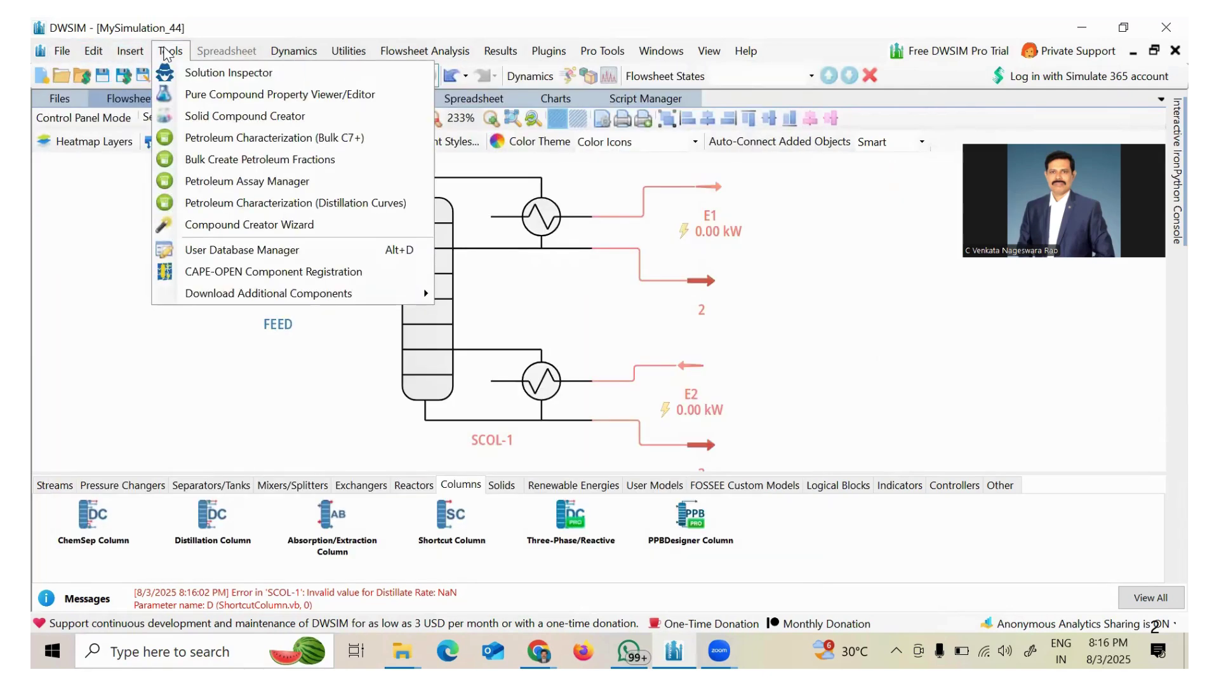
click(168, 51)
click(299, 51)
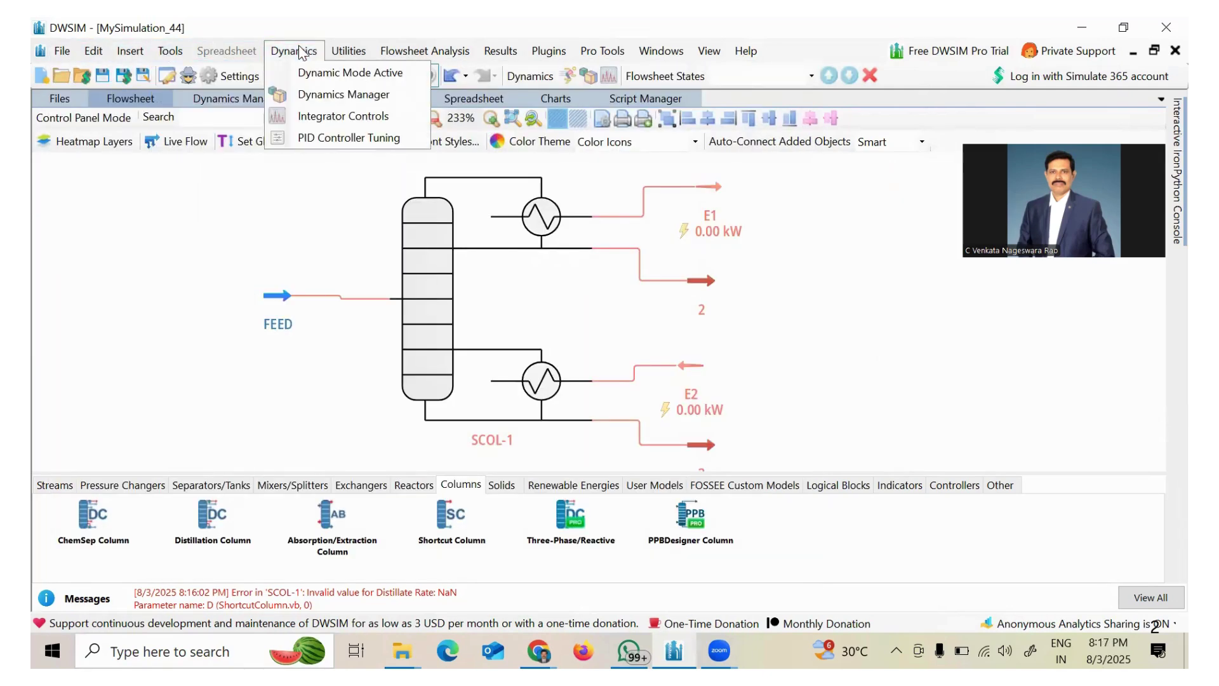
Add a Binary Phase Envelope utility attached to the FEED material stream
click(348, 51)
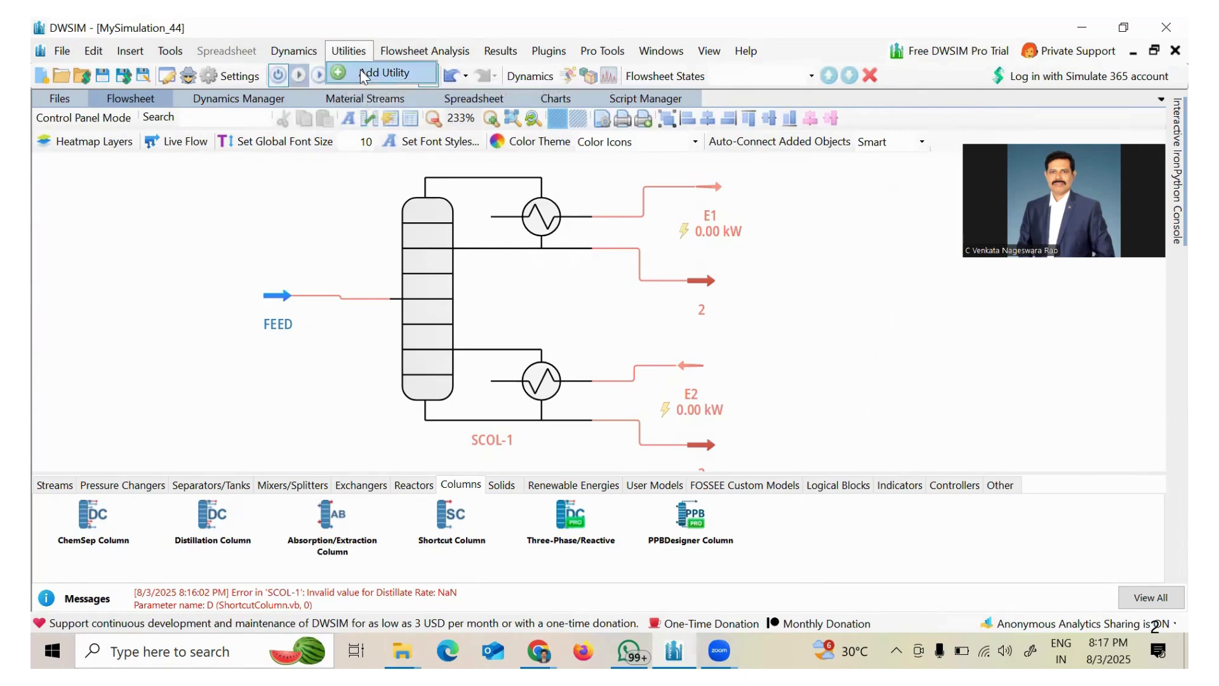
click(360, 70)
click(390, 247)
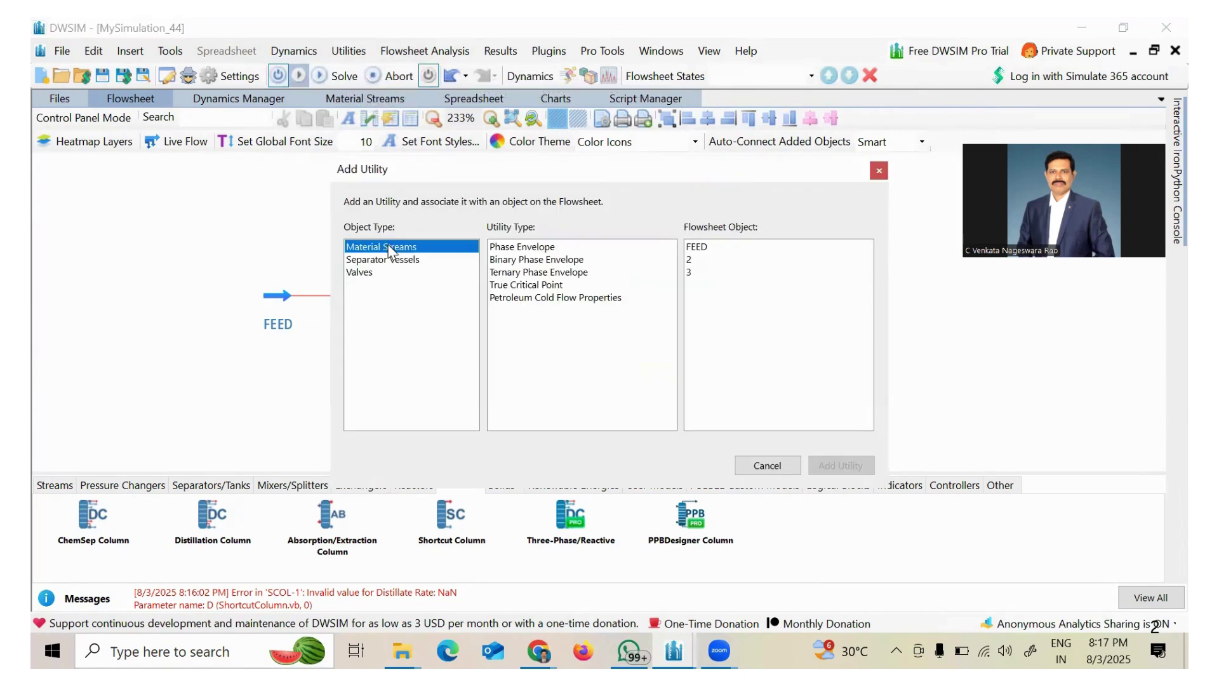
click(523, 260)
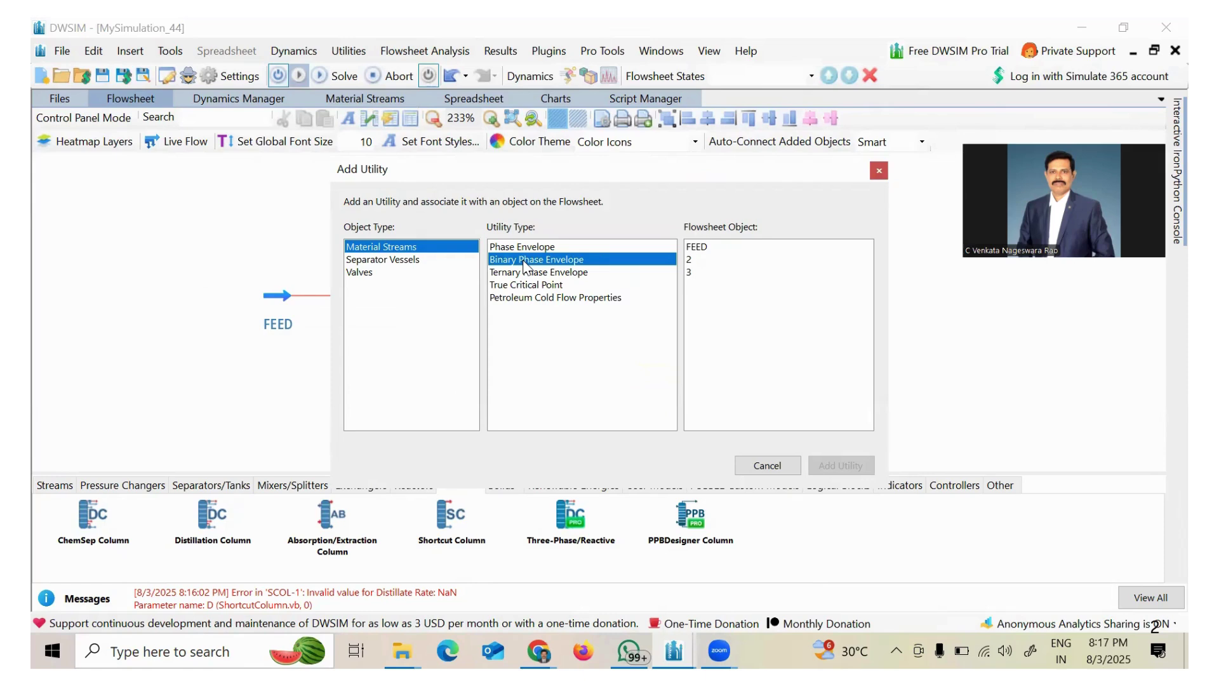
click(709, 249)
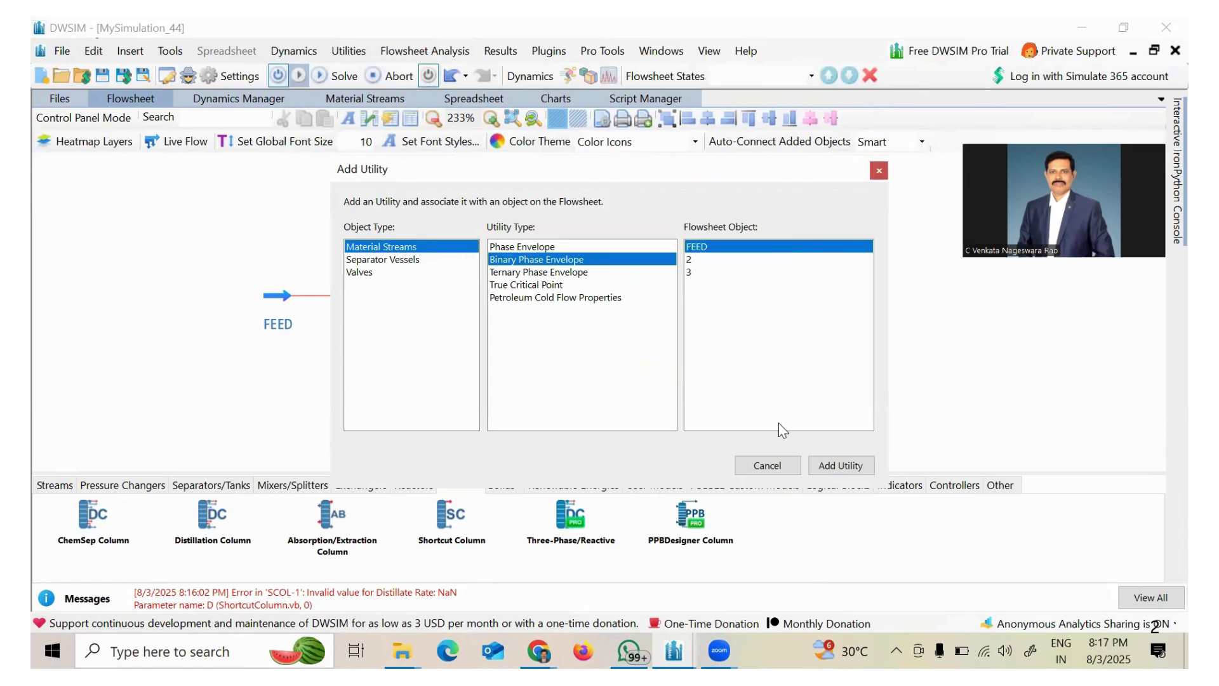
click(850, 467)
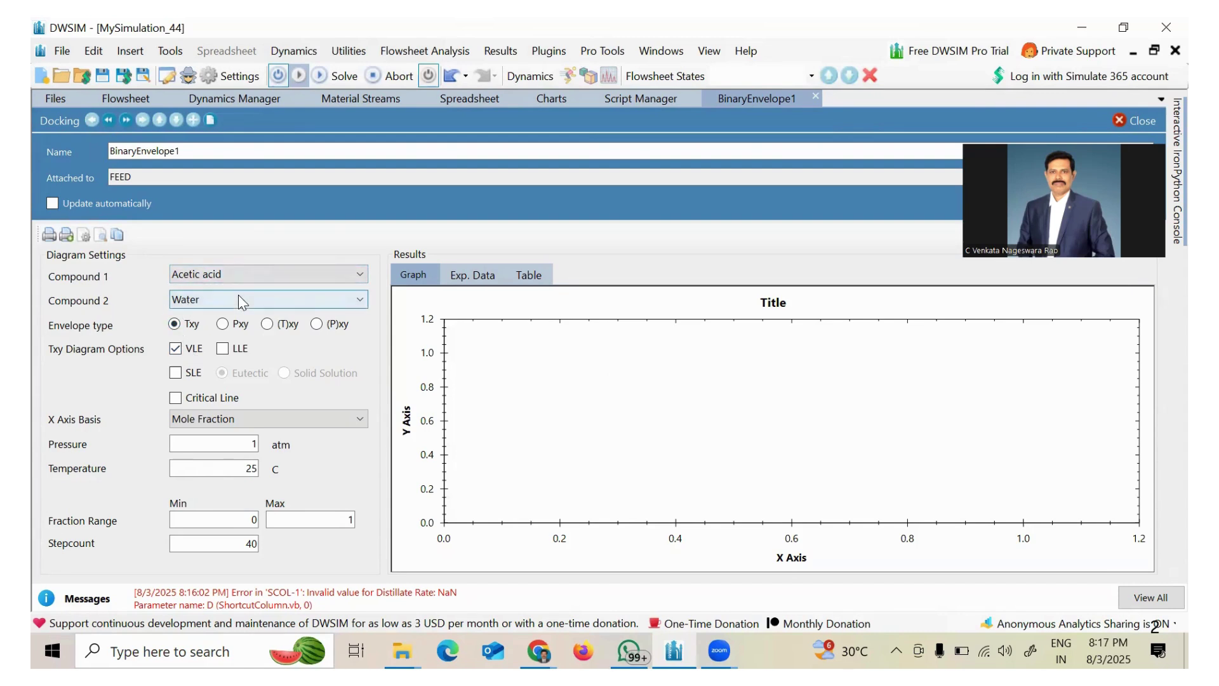
Set Water as compound 1 and Acetic acid as compound 2 of the binary envelope
click(216, 280)
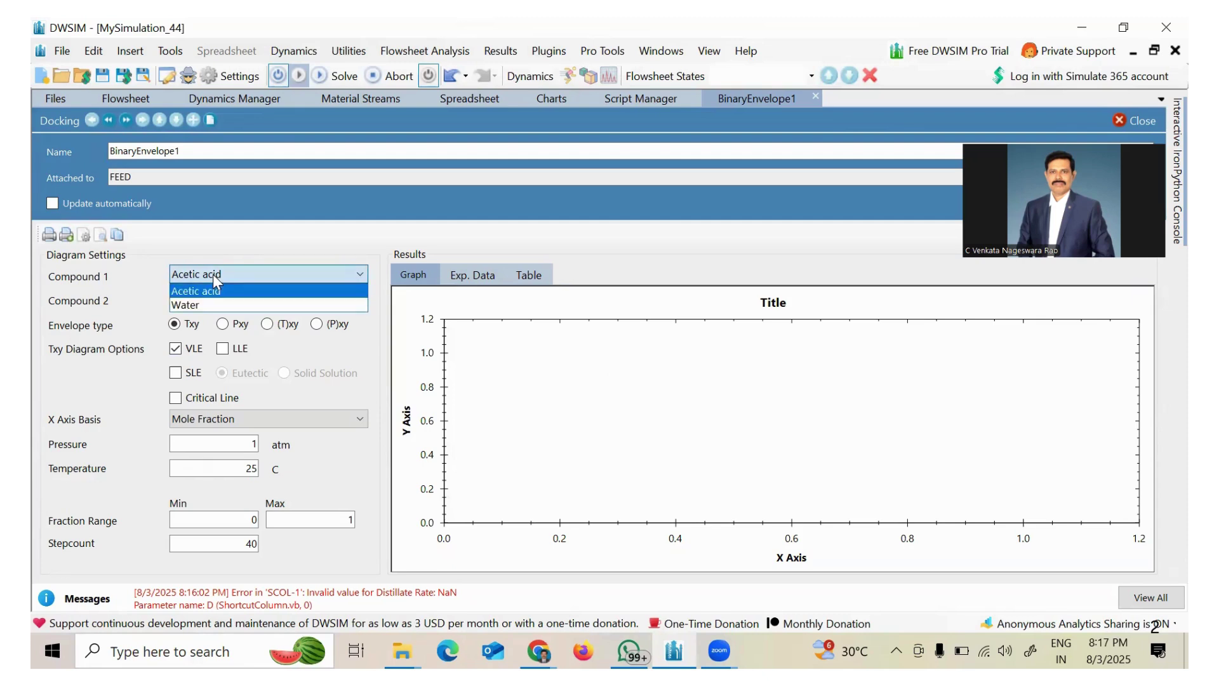
click(207, 306)
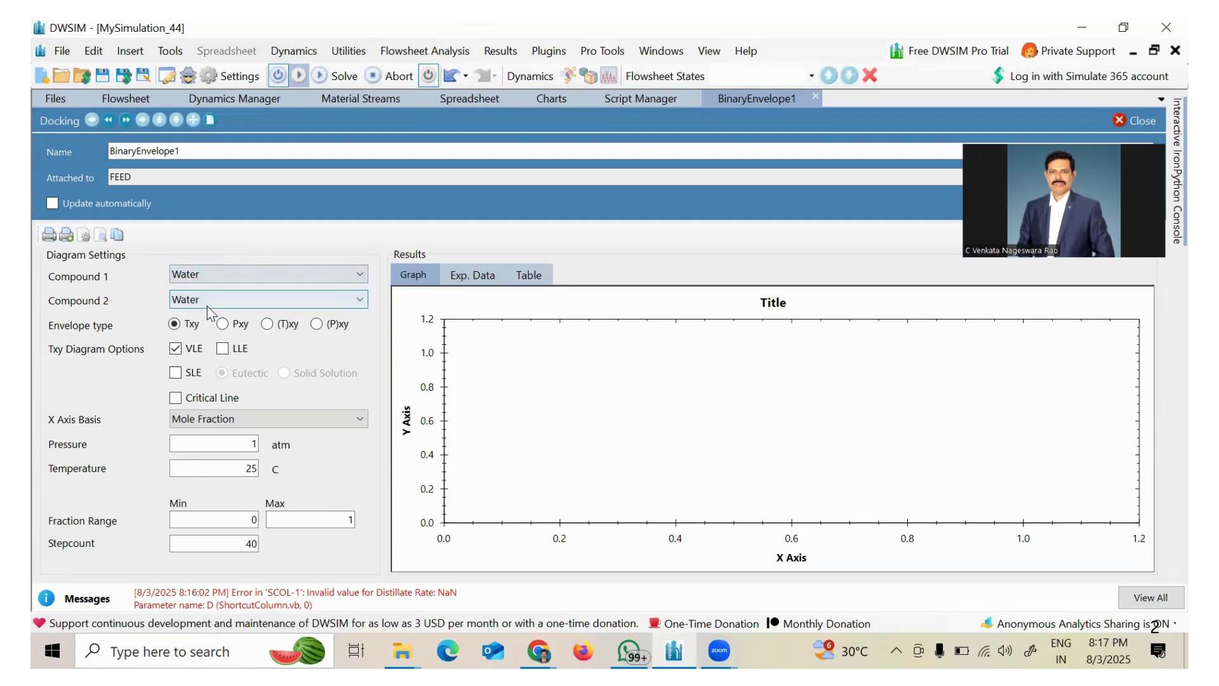
click(207, 306)
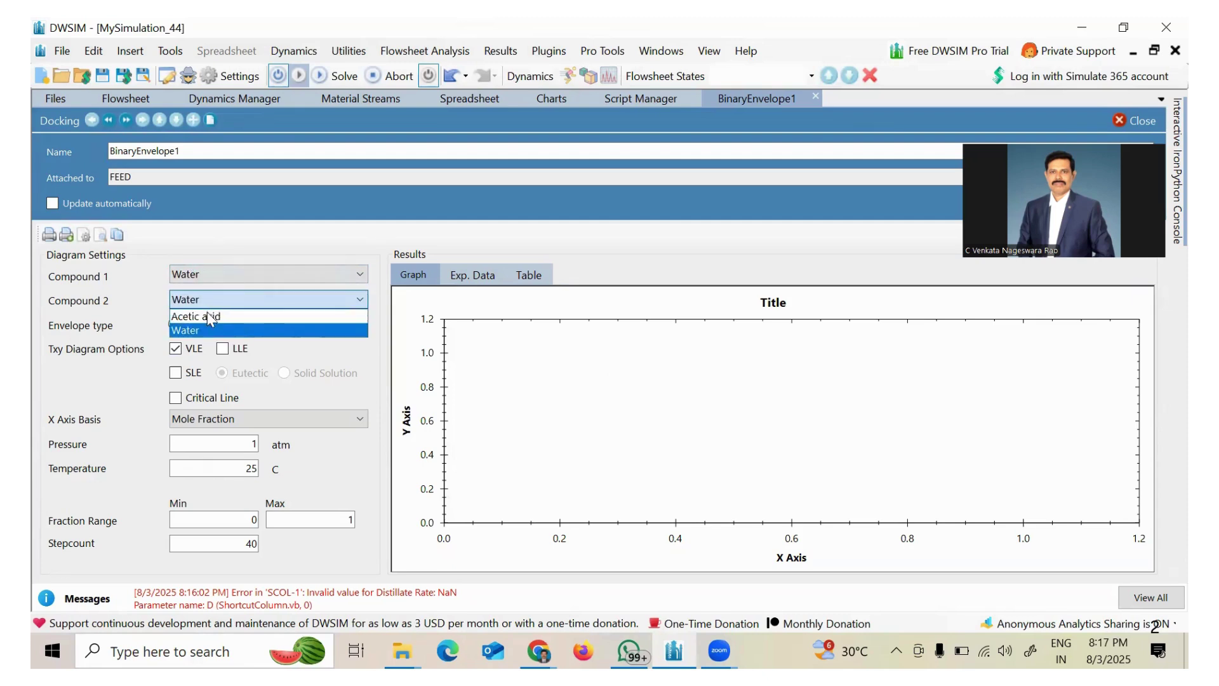
click(207, 317)
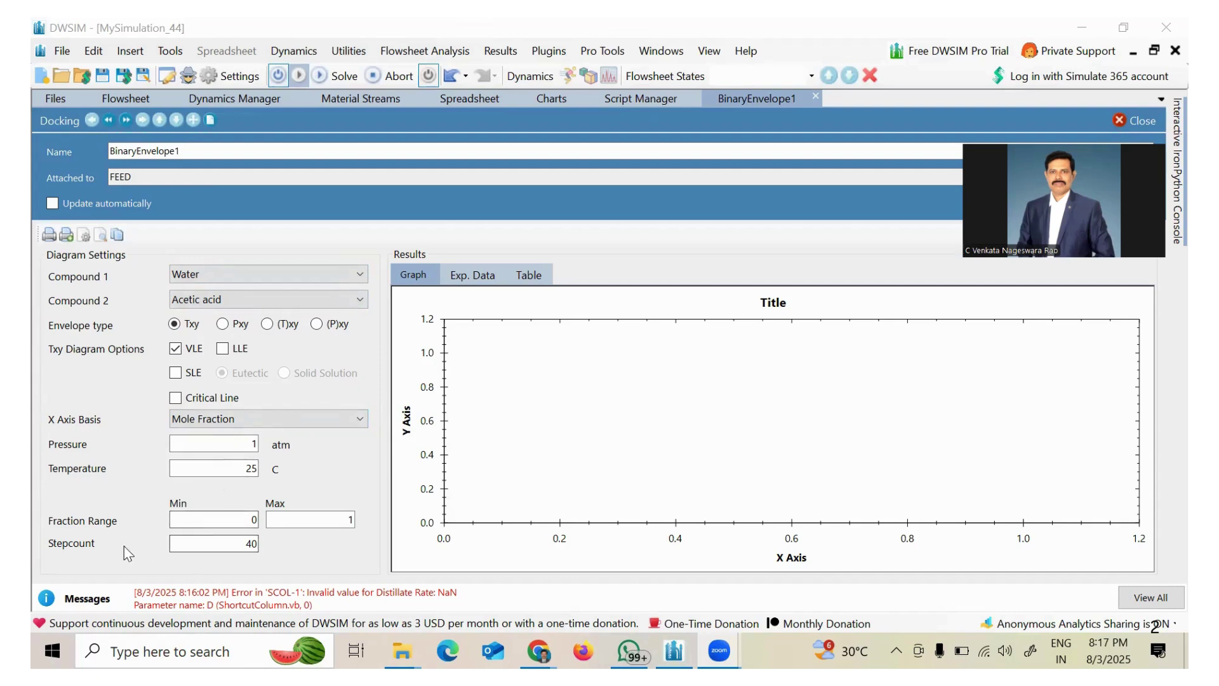
click(252, 545)
double_click(252, 545)
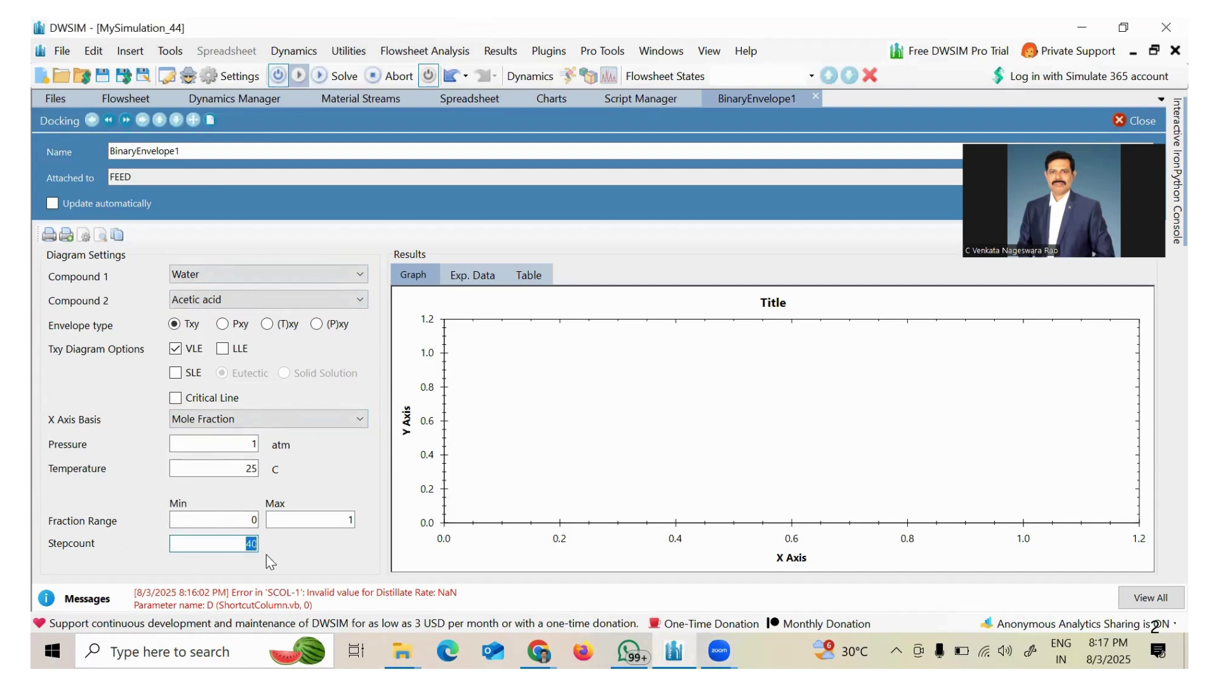
Undock the BinaryEnvelope1 utility into a floating window and enlarge it to reach all diagram settings and the graph
drag(747, 97, 886, 93)
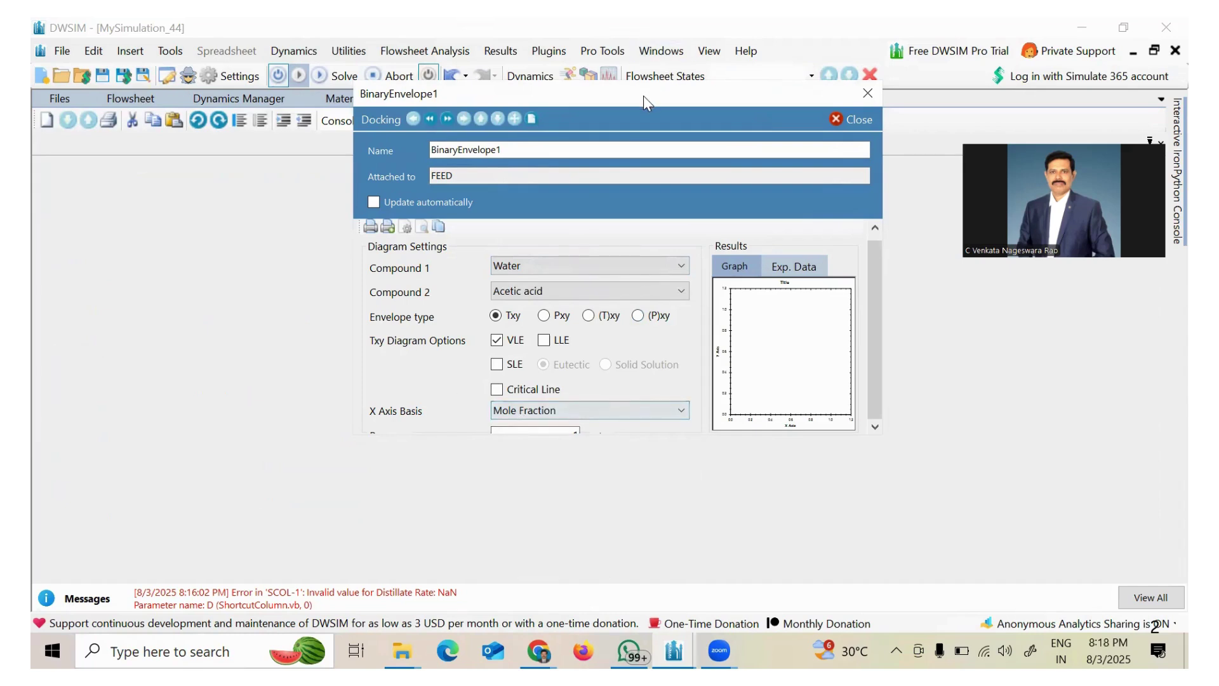
drag(643, 97, 709, 147)
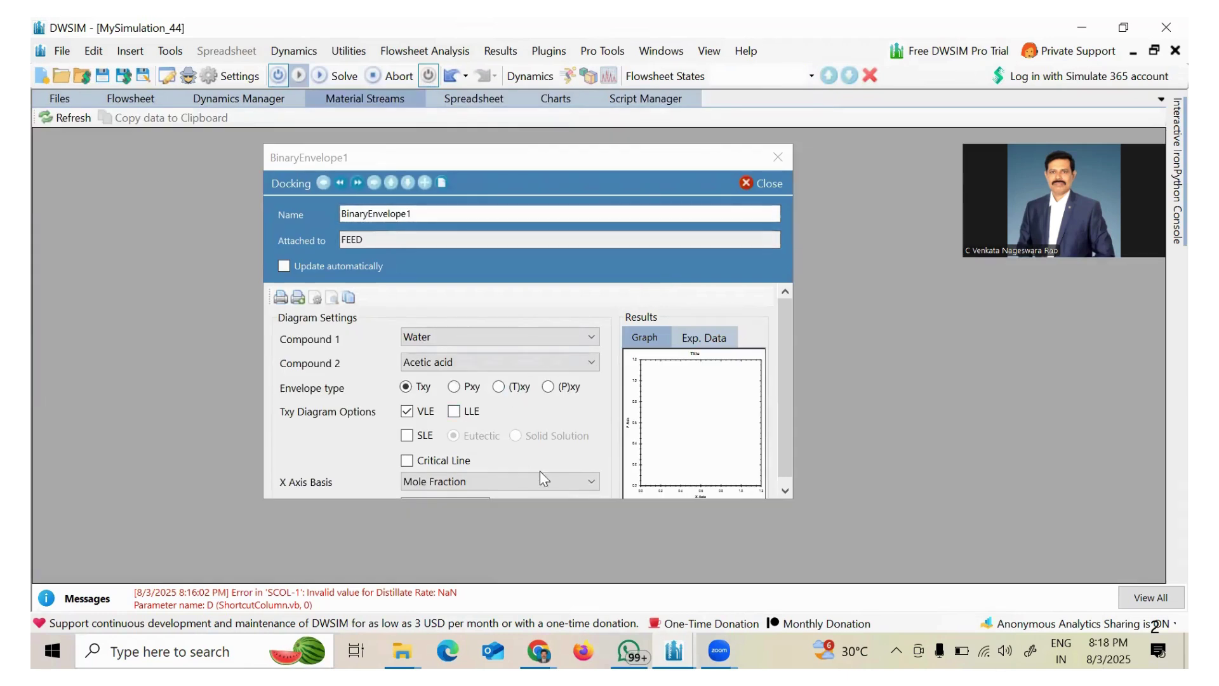
click(794, 499)
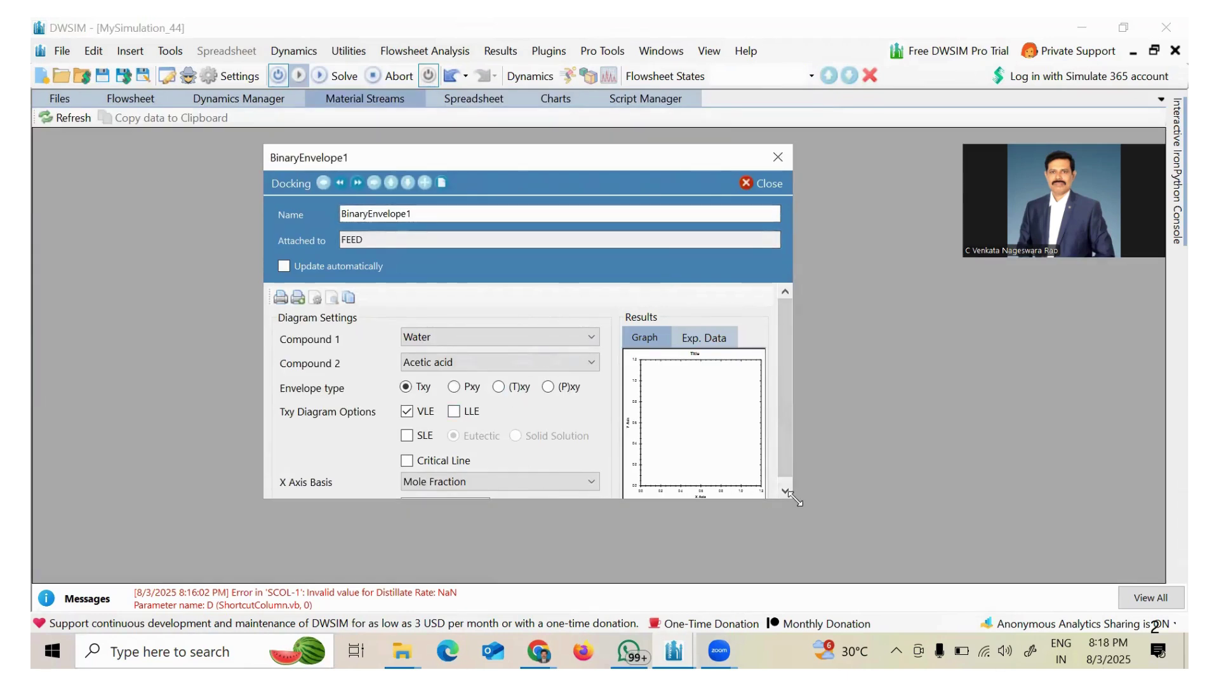
drag(794, 499, 879, 568)
drag(621, 152, 700, 56)
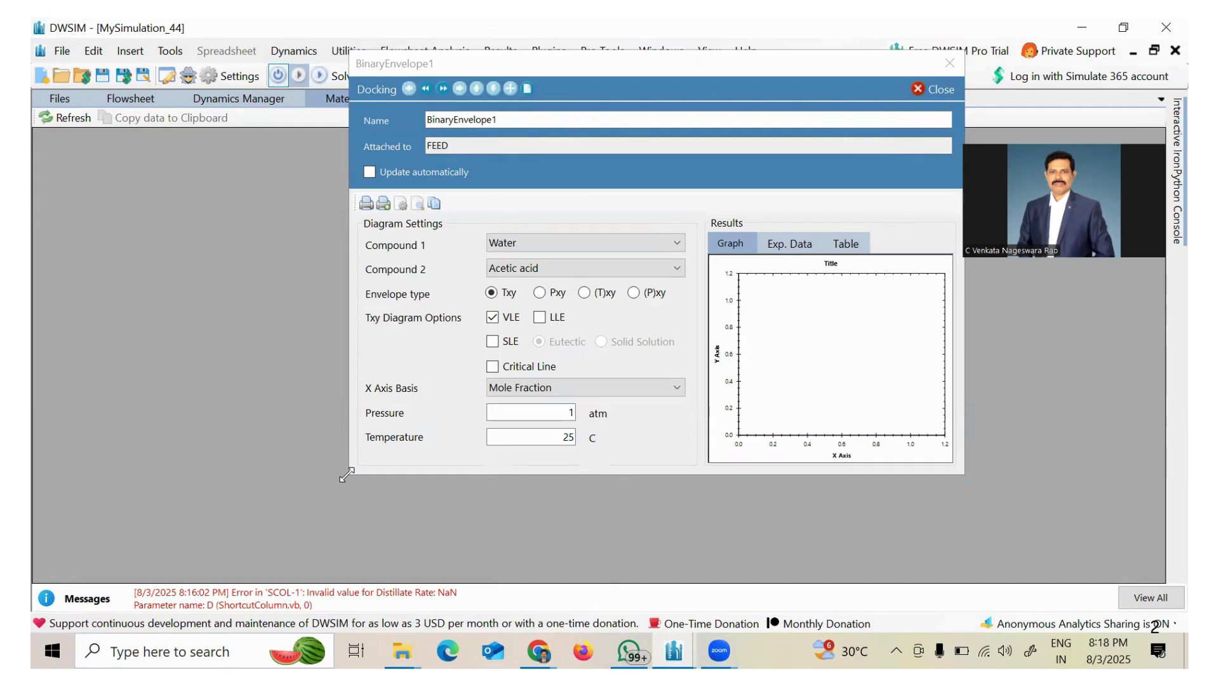
drag(347, 474, 256, 586)
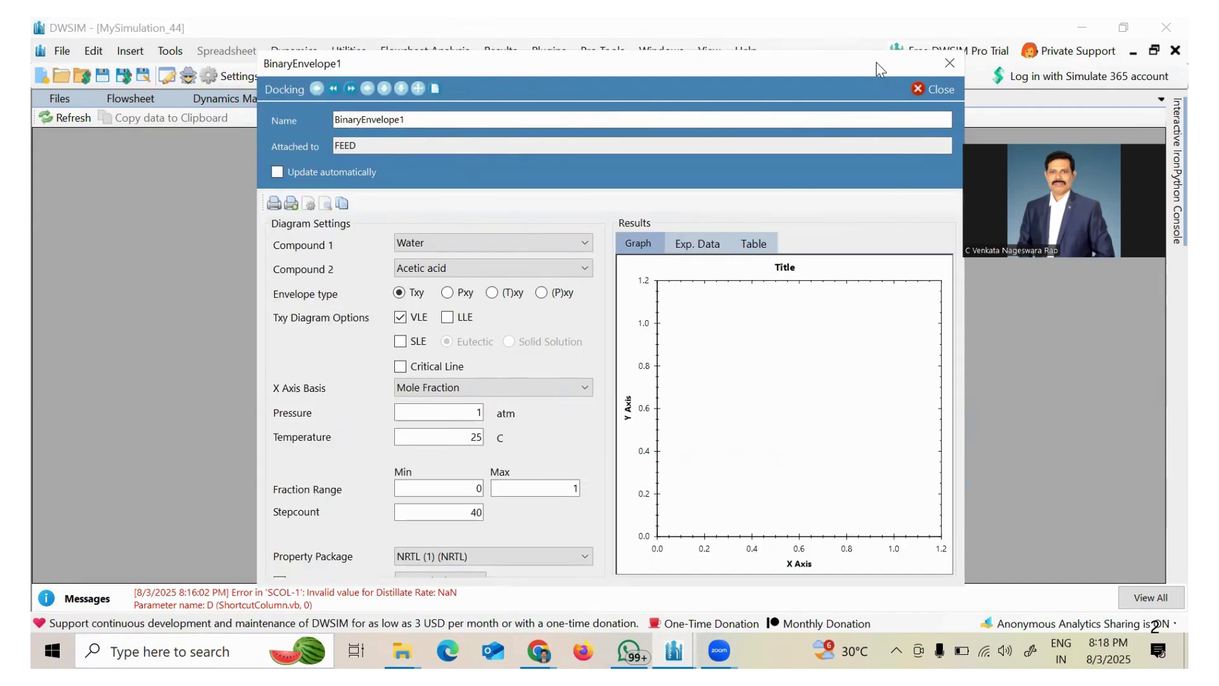
drag(876, 52, 954, 20)
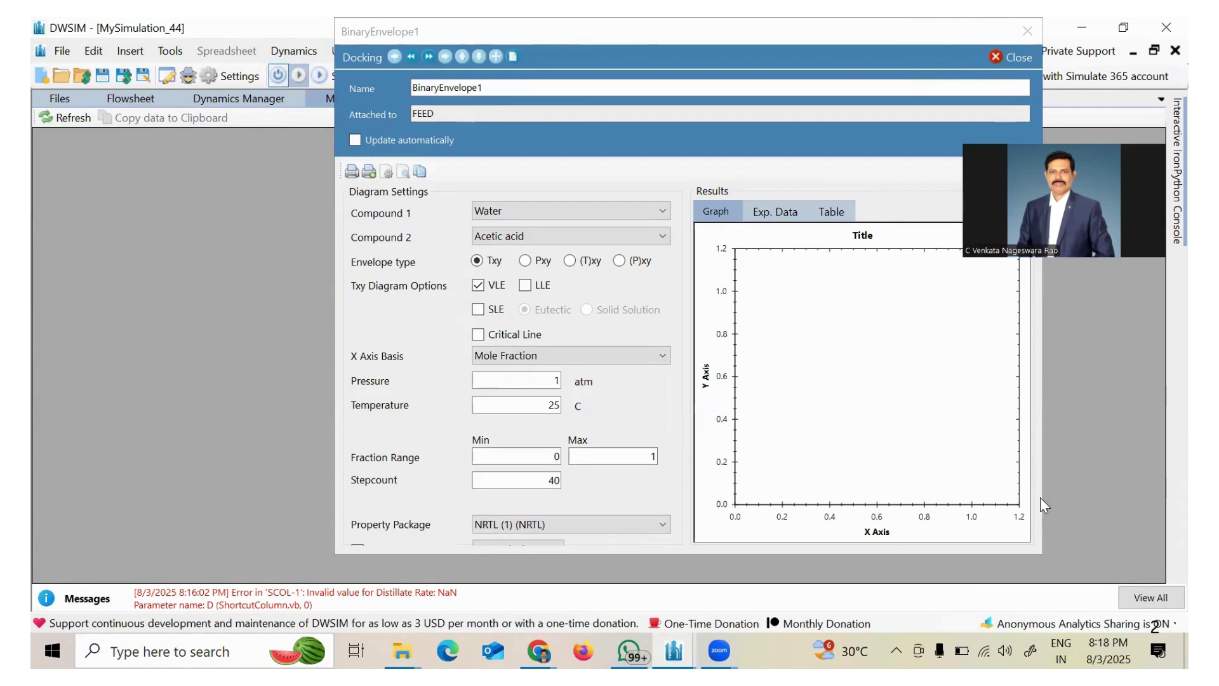
click(1041, 555)
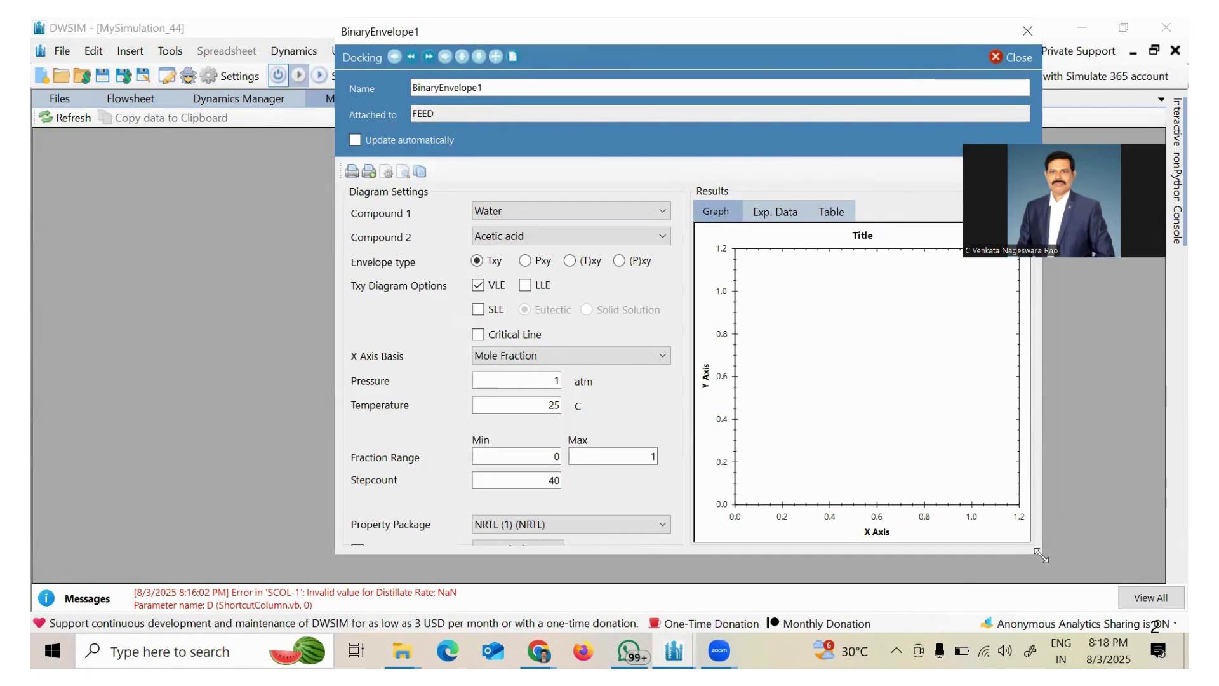
drag(1041, 555, 1067, 575)
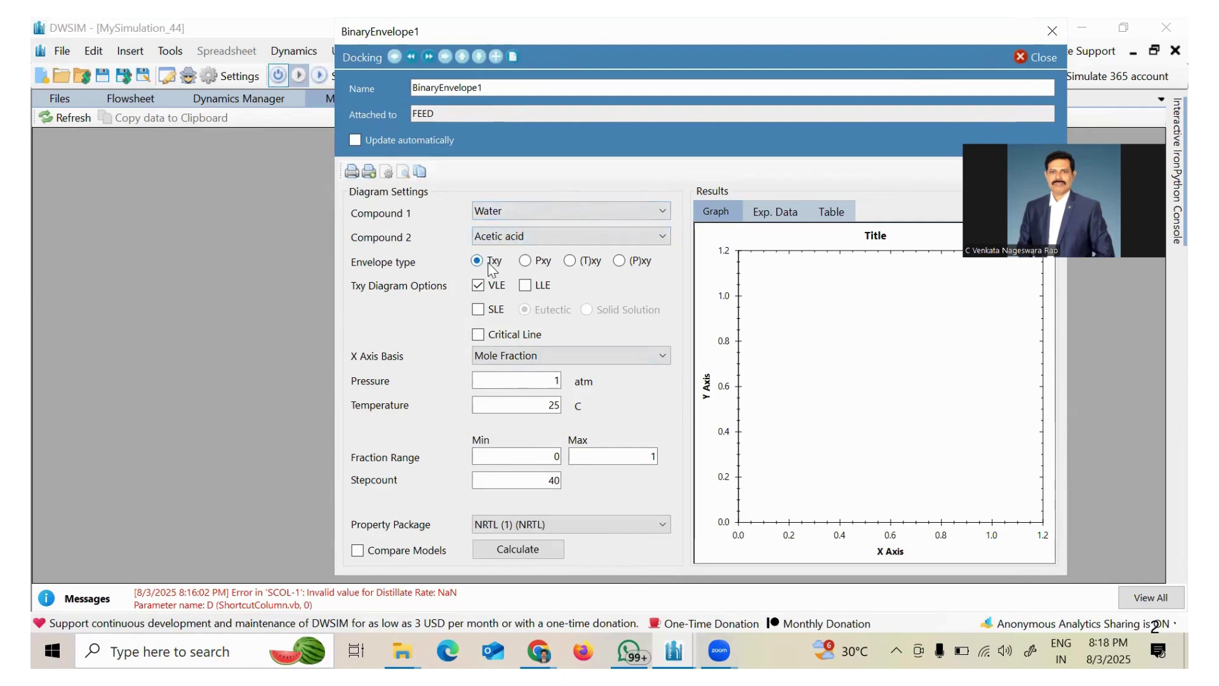
Calculate the Txy diagram at 1 atm and turn on point values to read the temperatures at both curve ends
click(521, 551)
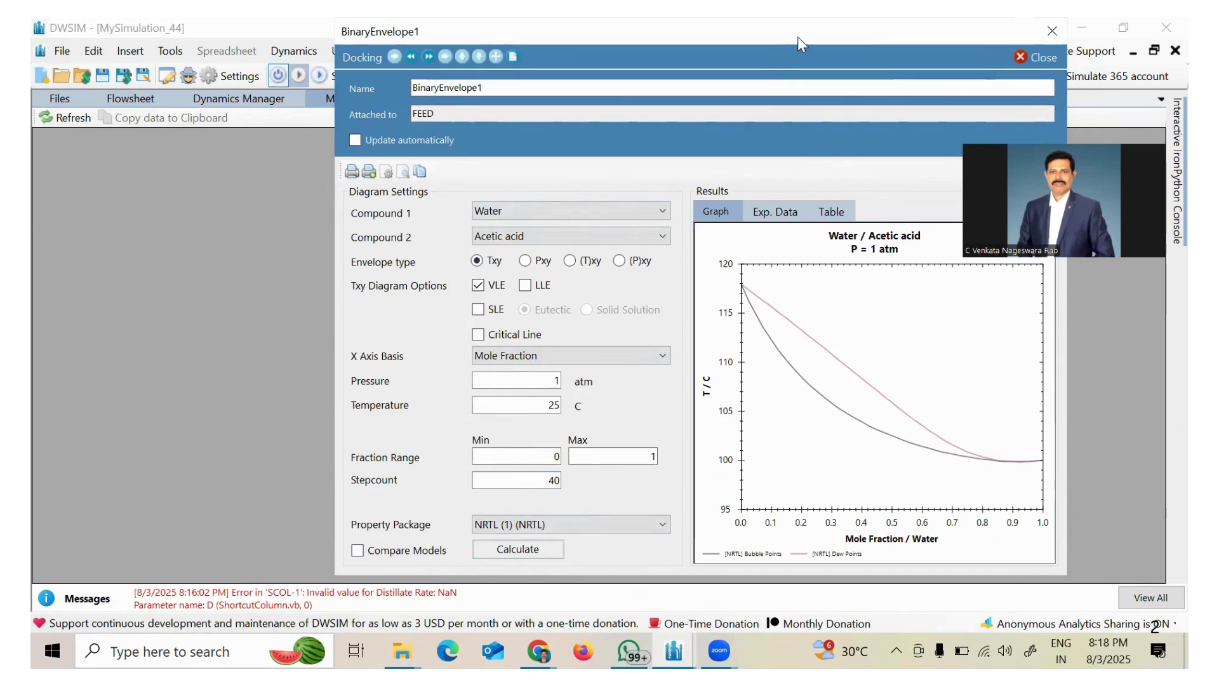
drag(698, 52, 676, 51)
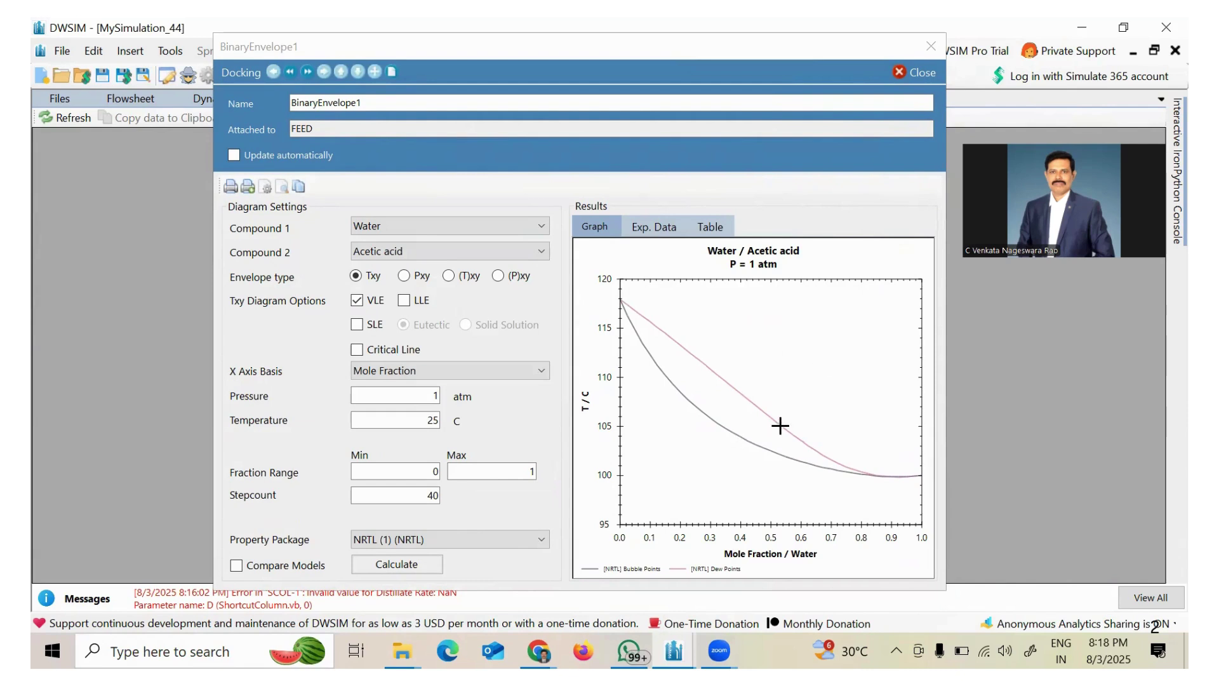
right_click(677, 311)
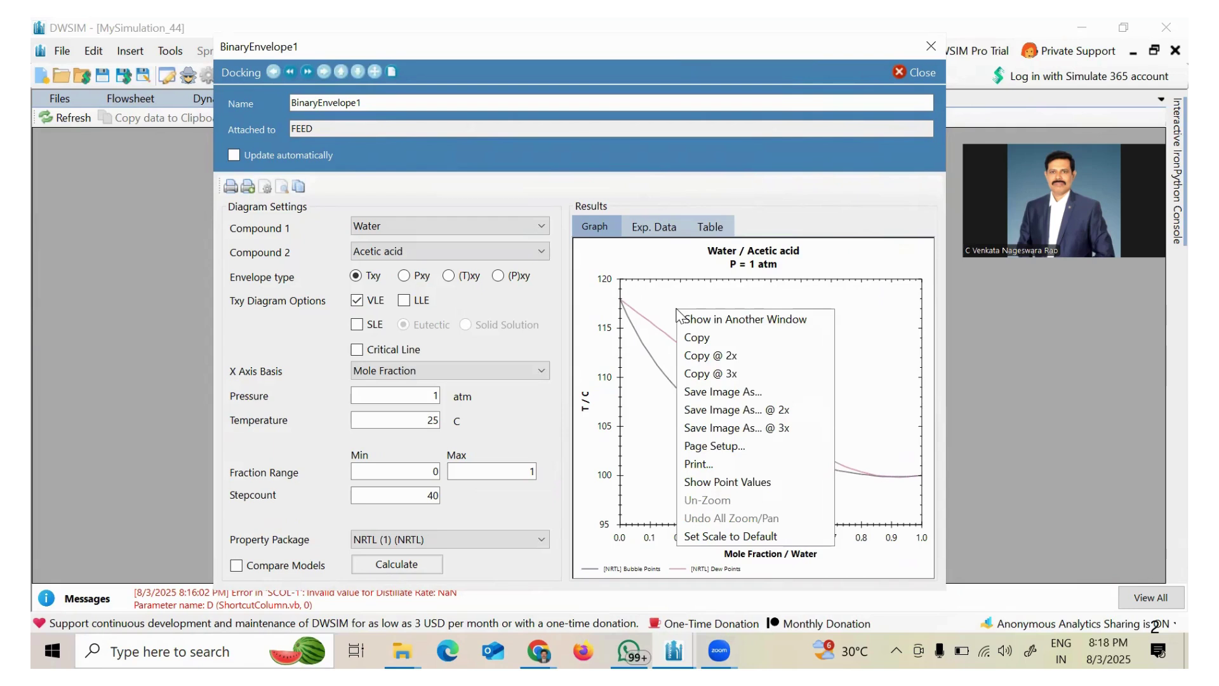
click(751, 484)
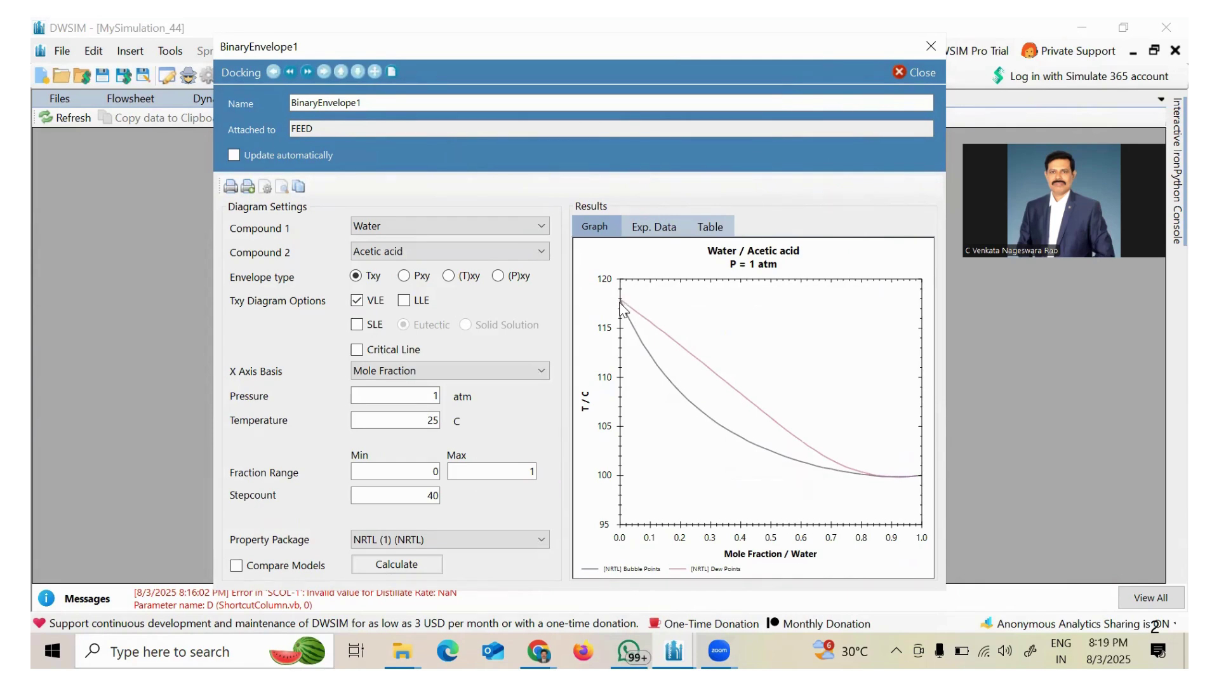
right_click(763, 336)
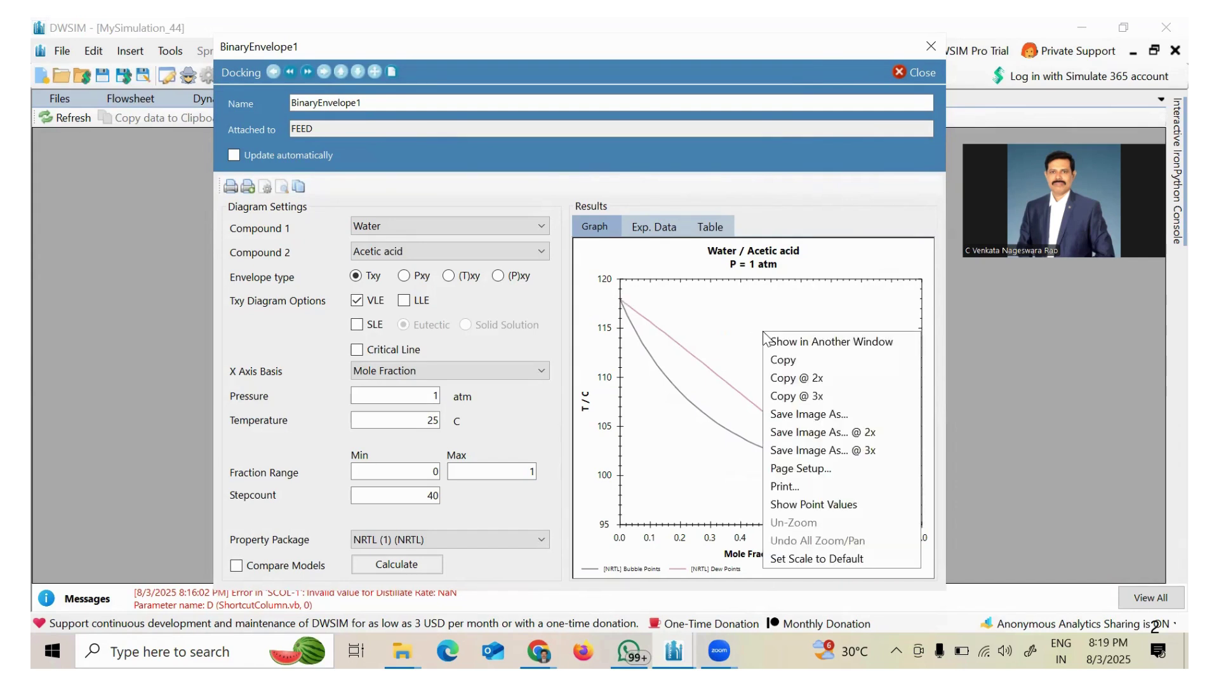
click(828, 504)
mouse_move(621, 302)
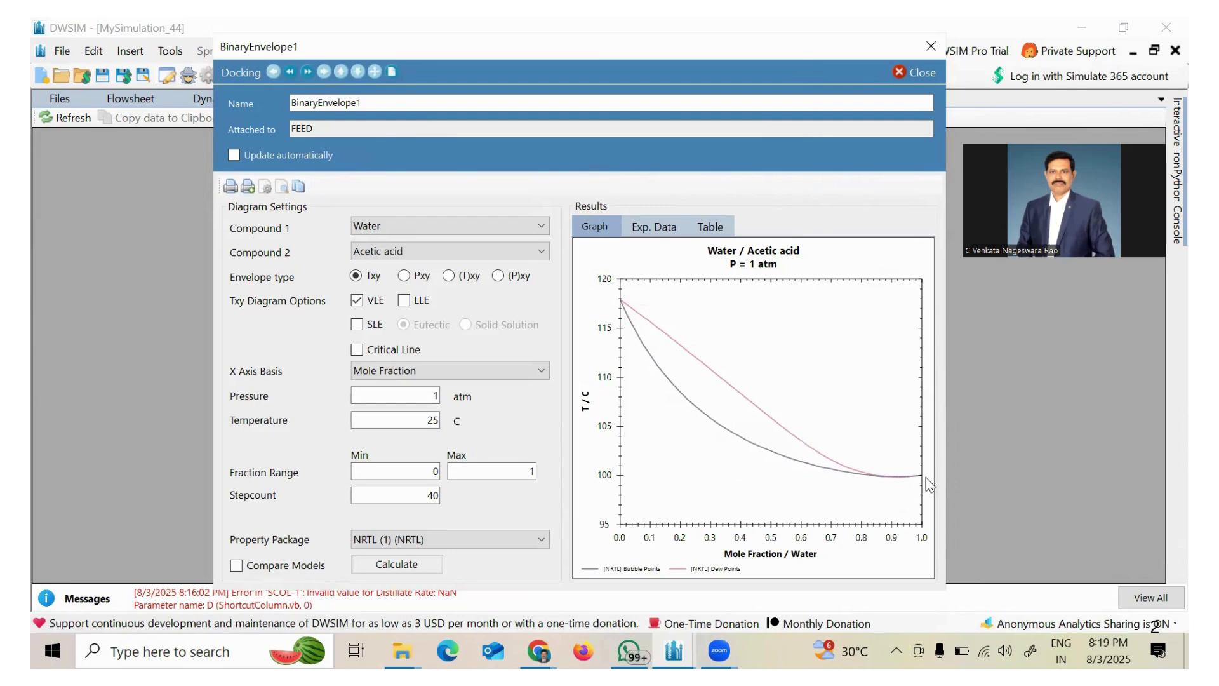
mouse_move(920, 476)
Recalculate the Txy diagram at a pressure of 0.8 atm and read the end-point temperatures
click(404, 393)
key(Delete)
text(0.8)
click(393, 563)
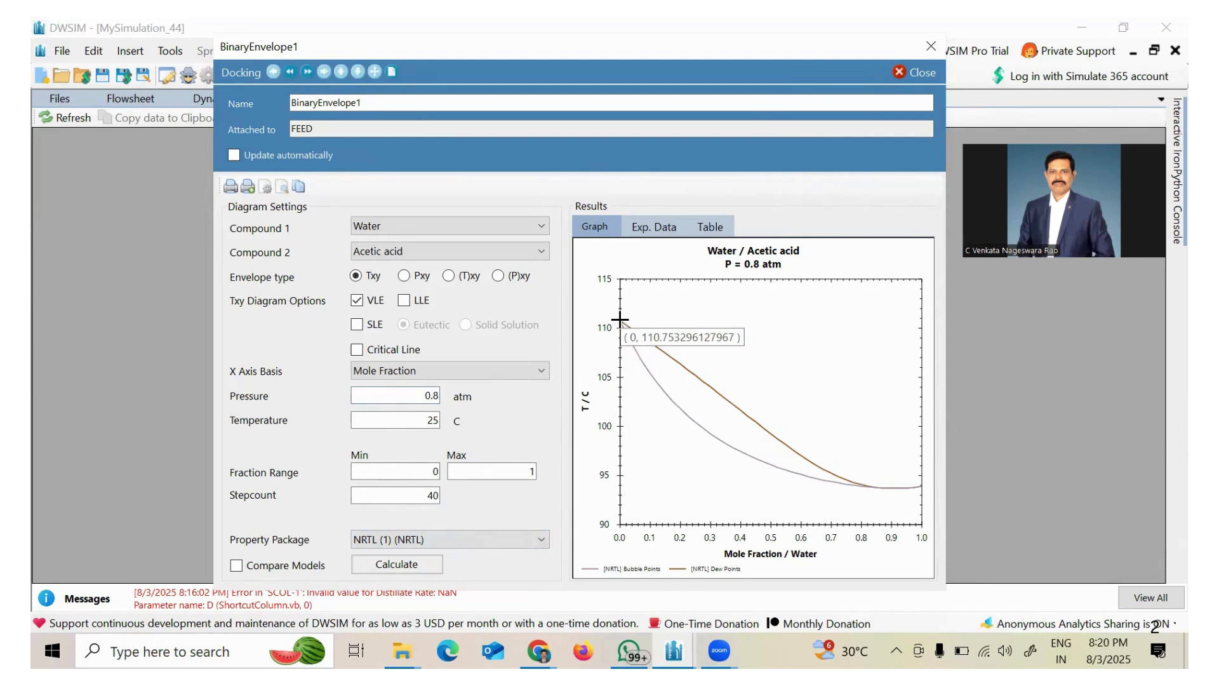
mouse_move(621, 320)
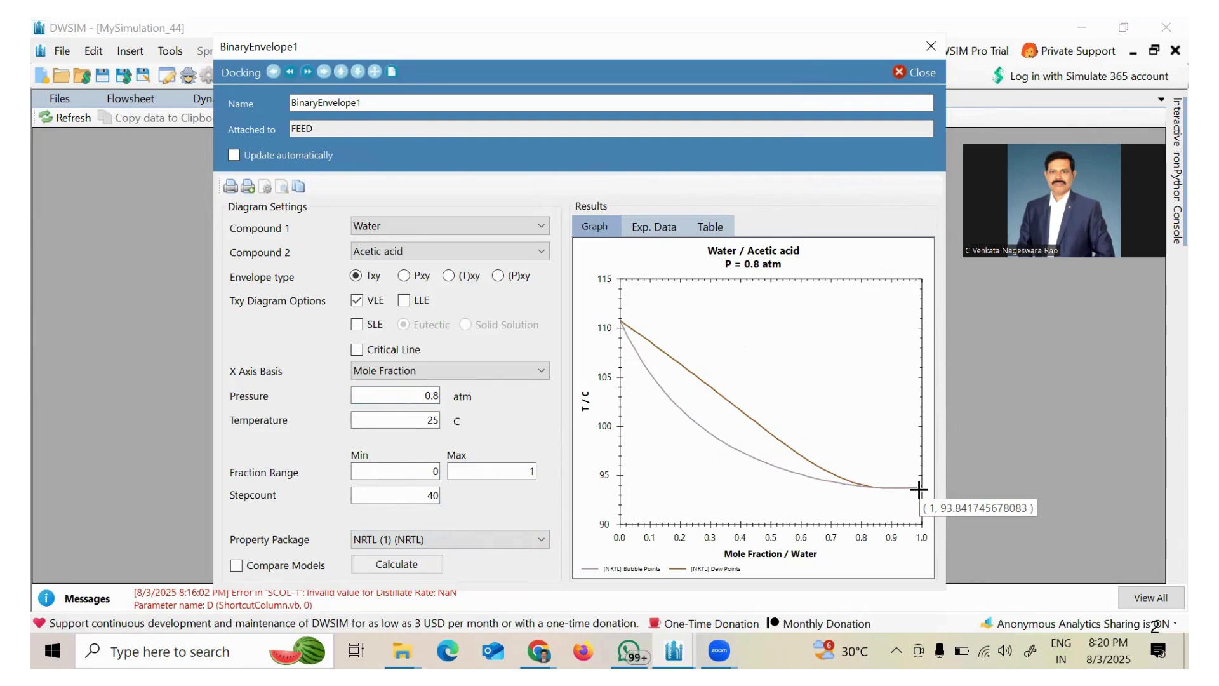
Recalculate the Txy diagram at a pressure of 0.6 atm
click(419, 391)
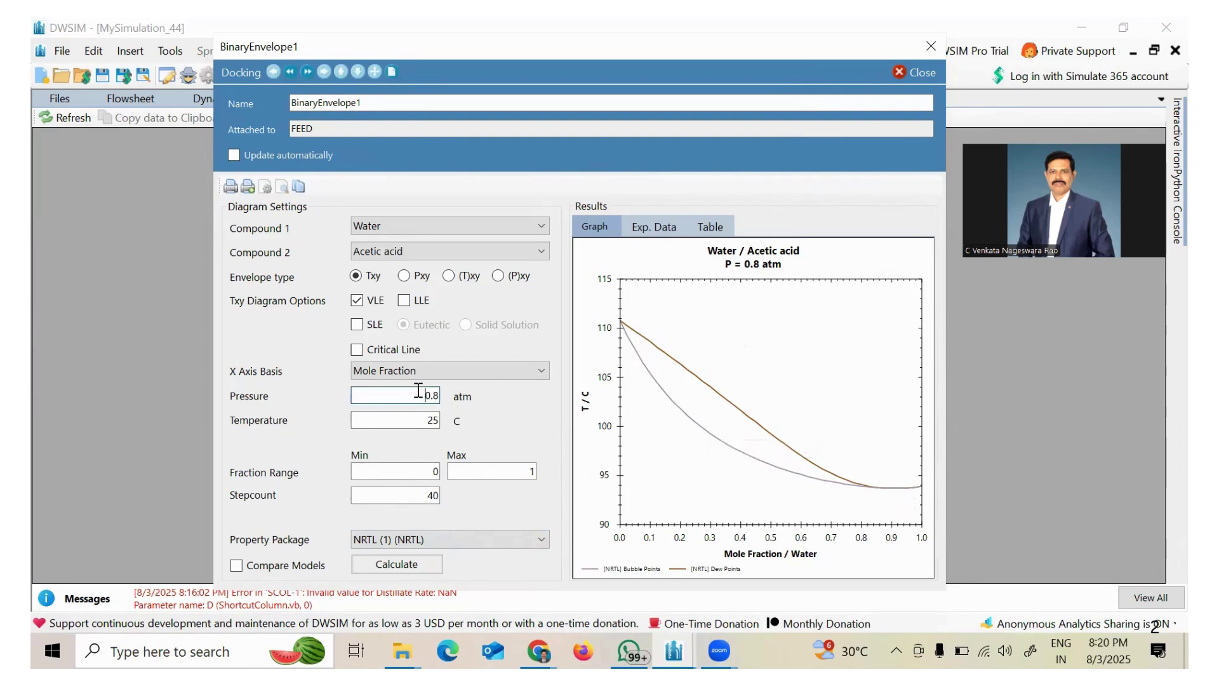
key(BackSpace)
text(6)
click(411, 565)
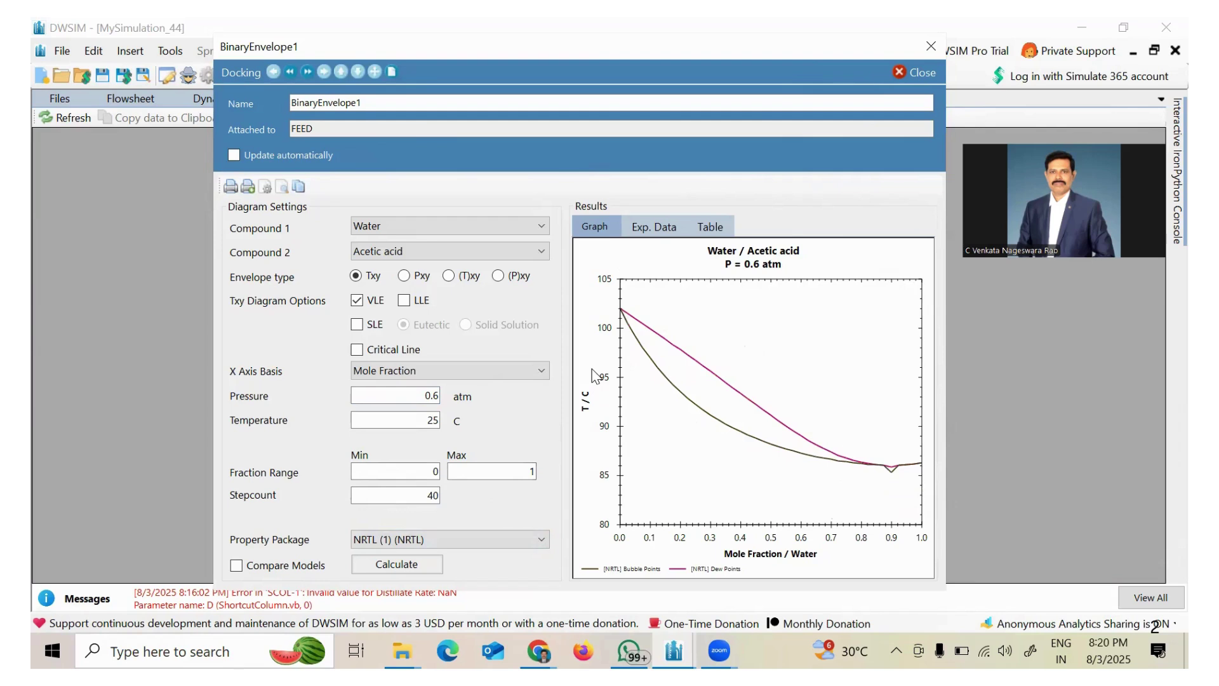
Recalculate the Txy diagram at a pressure of 5 atm and read the temperatures at both curve ends
click(413, 393)
key(Delete)
key(Delete)
key(Delete)
text(5)
click(420, 565)
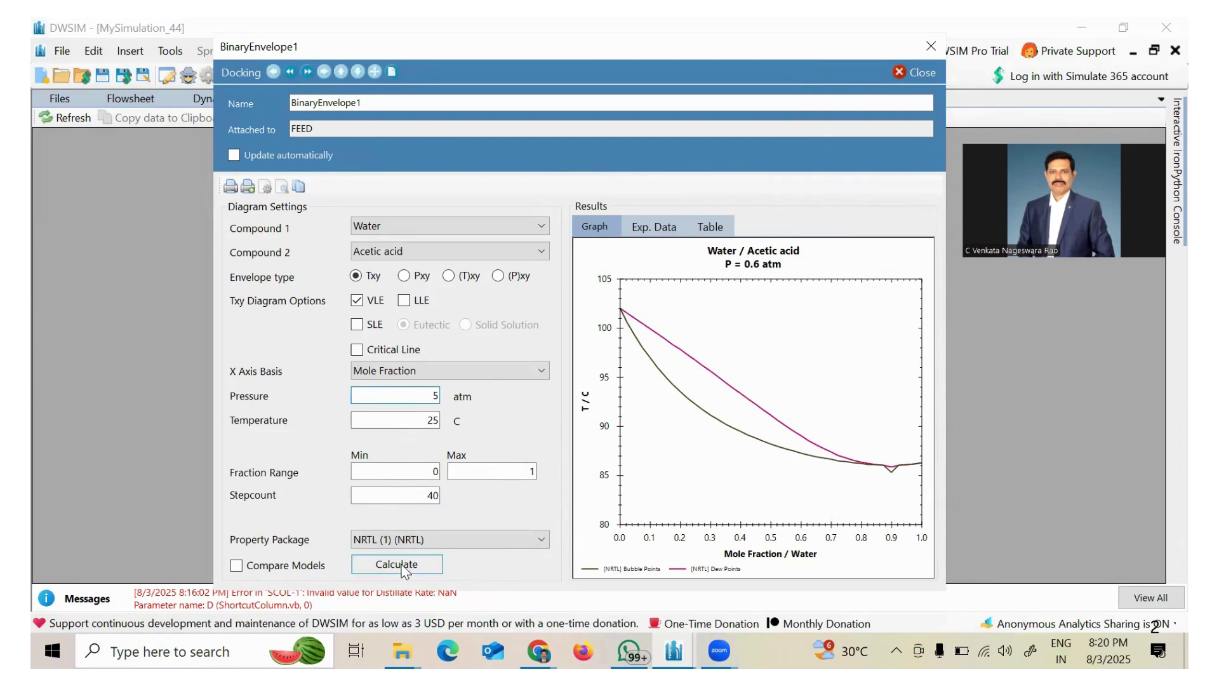
mouse_move(621, 312)
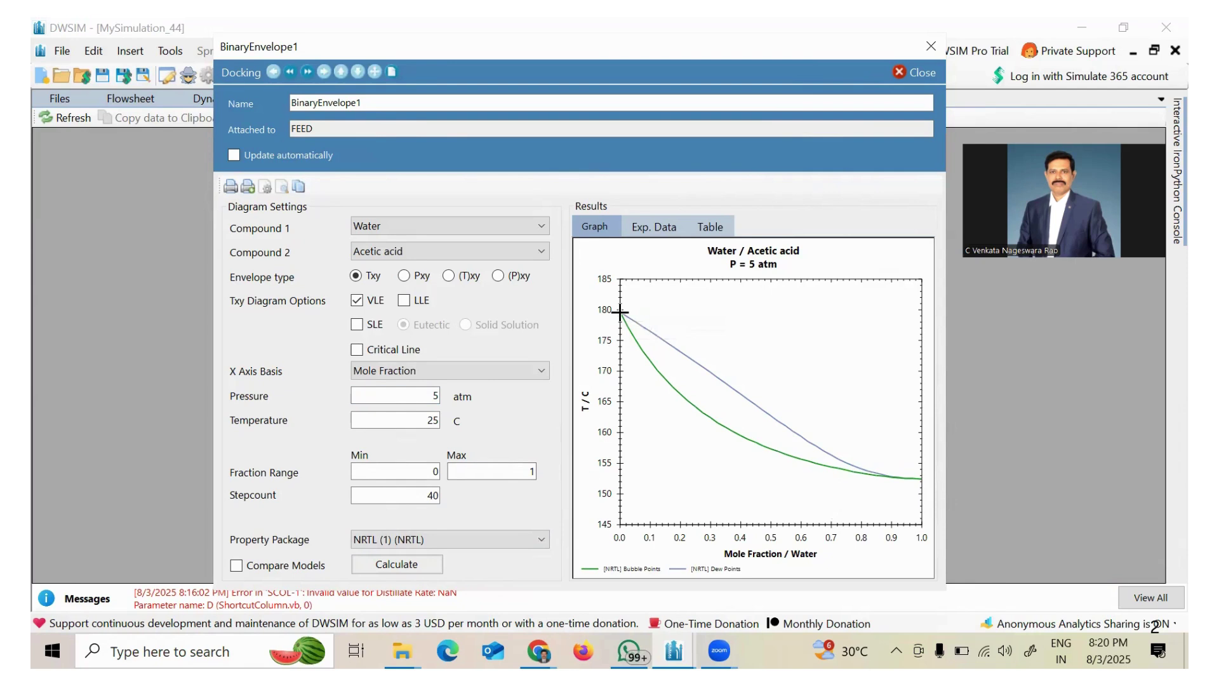
mouse_move(920, 477)
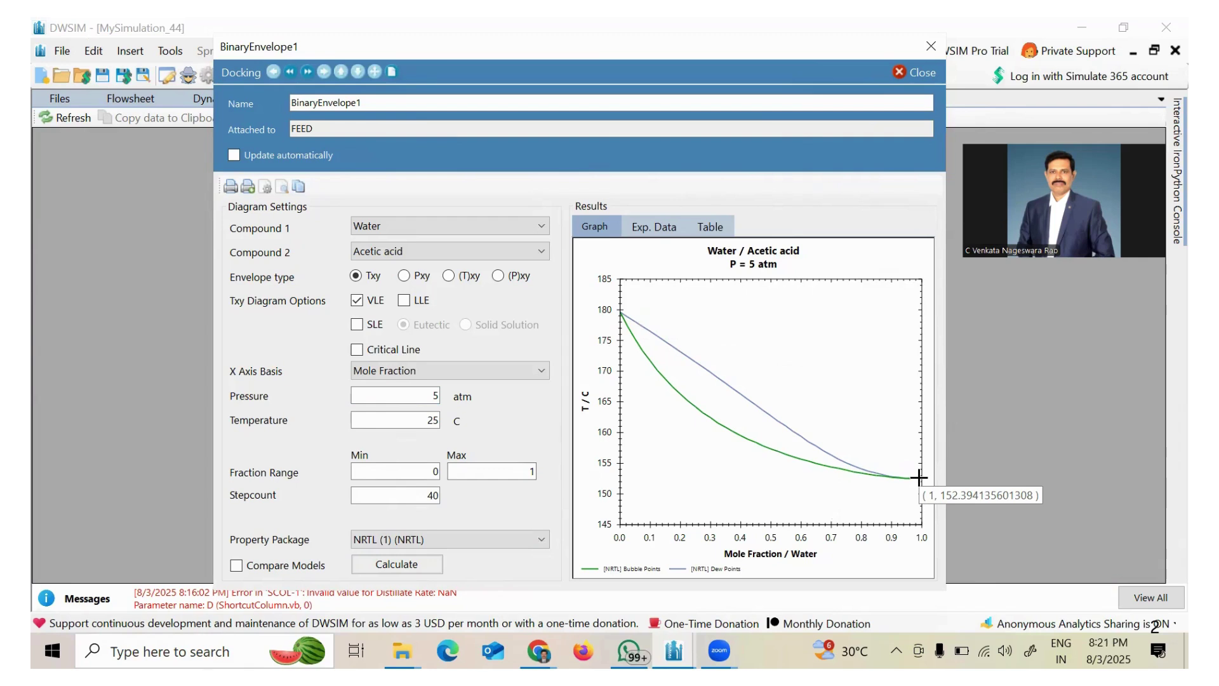
Recalculate the Txy diagram at a pressure of 0.7 atm
click(416, 394)
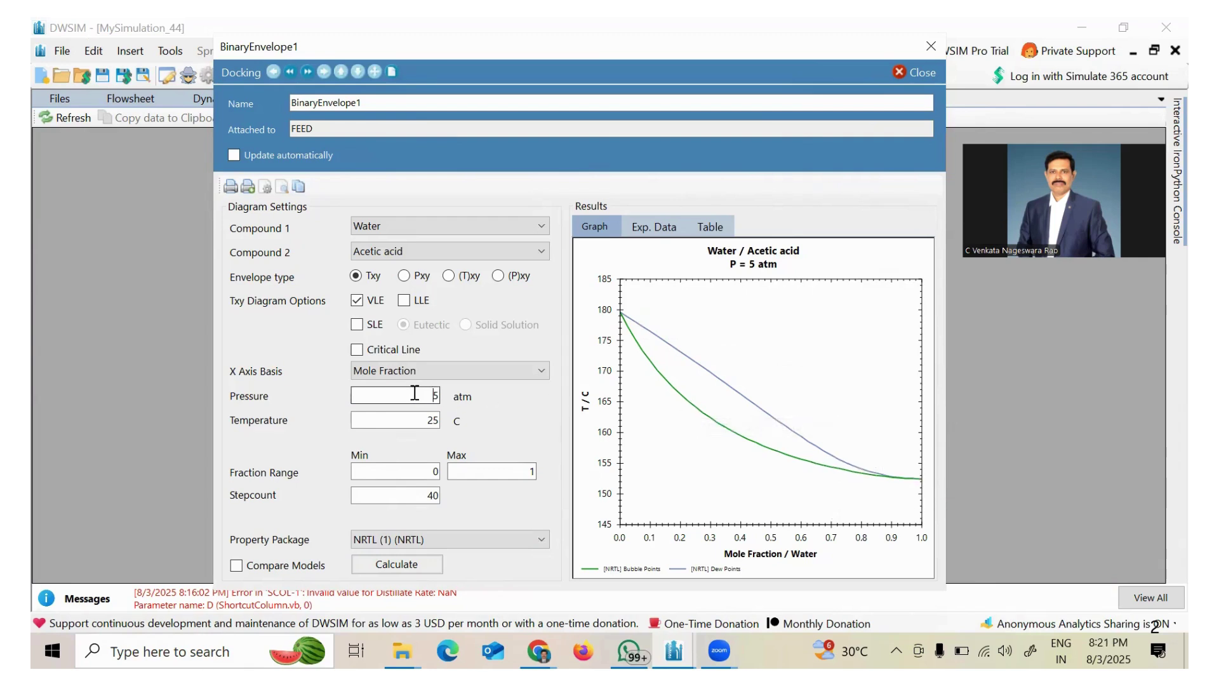
key(Delete)
text(0.7)
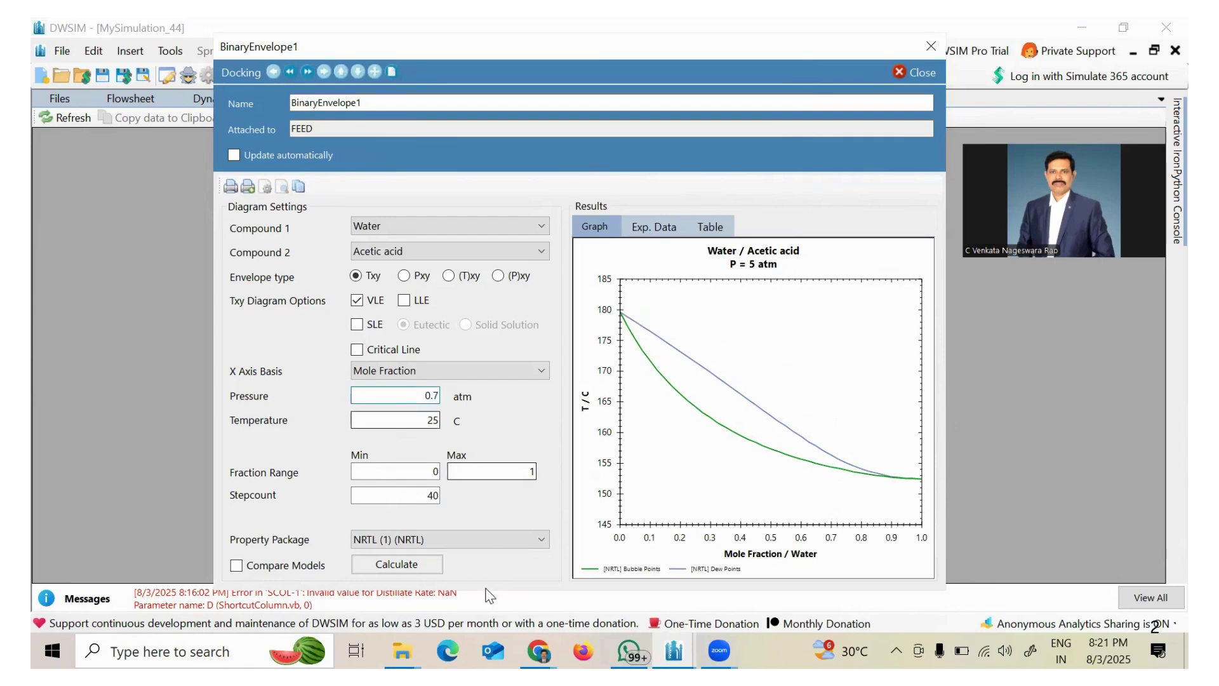
click(401, 574)
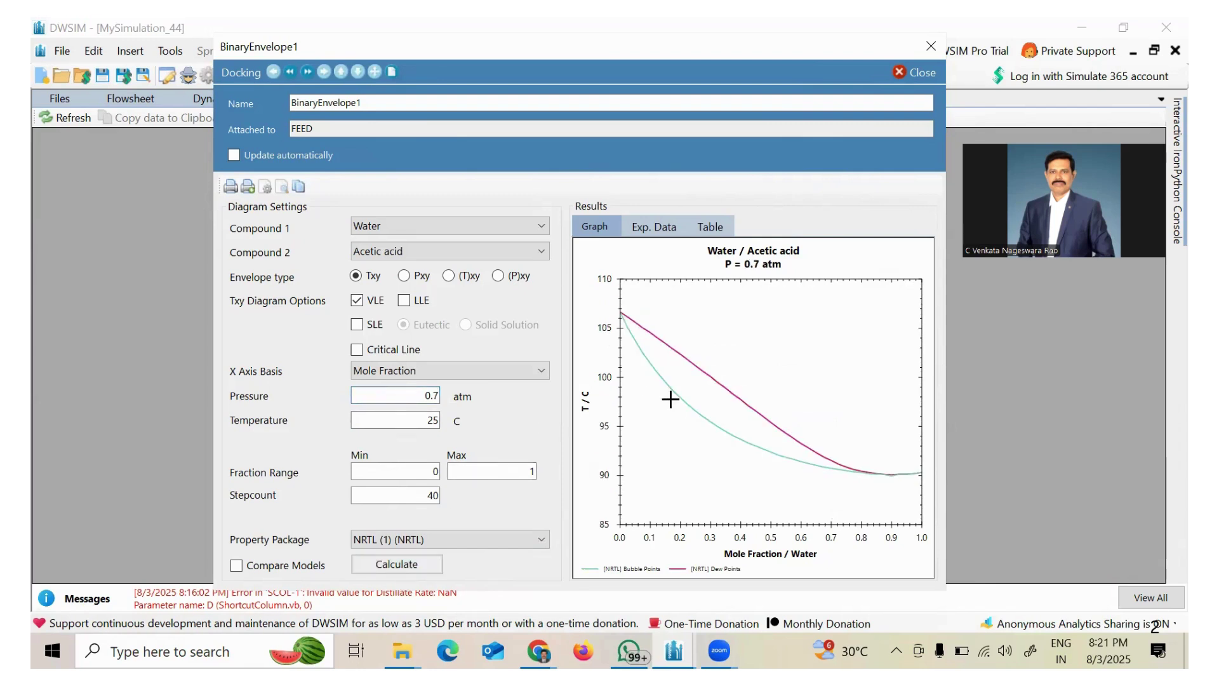
Set the envelope pressure back to 1 atm and recalculate the Txy diagram
click(413, 393)
key(BackSpace)
key(BackSpace)
key(BackSpace)
text(1)
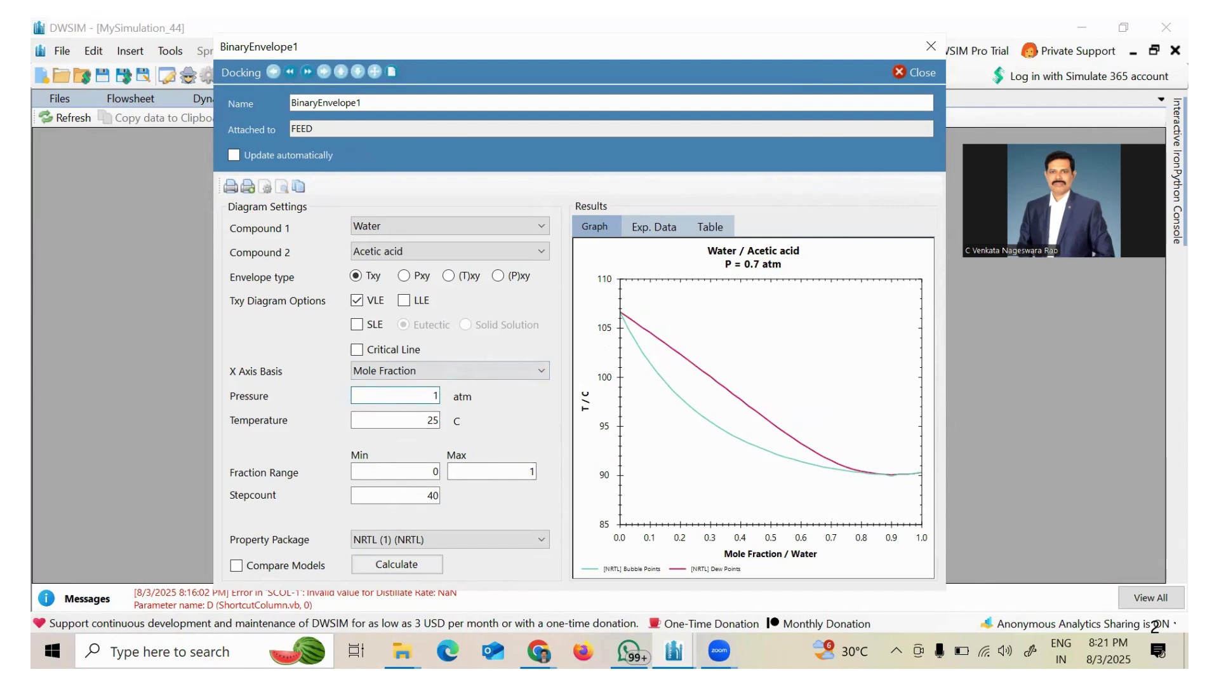
click(400, 567)
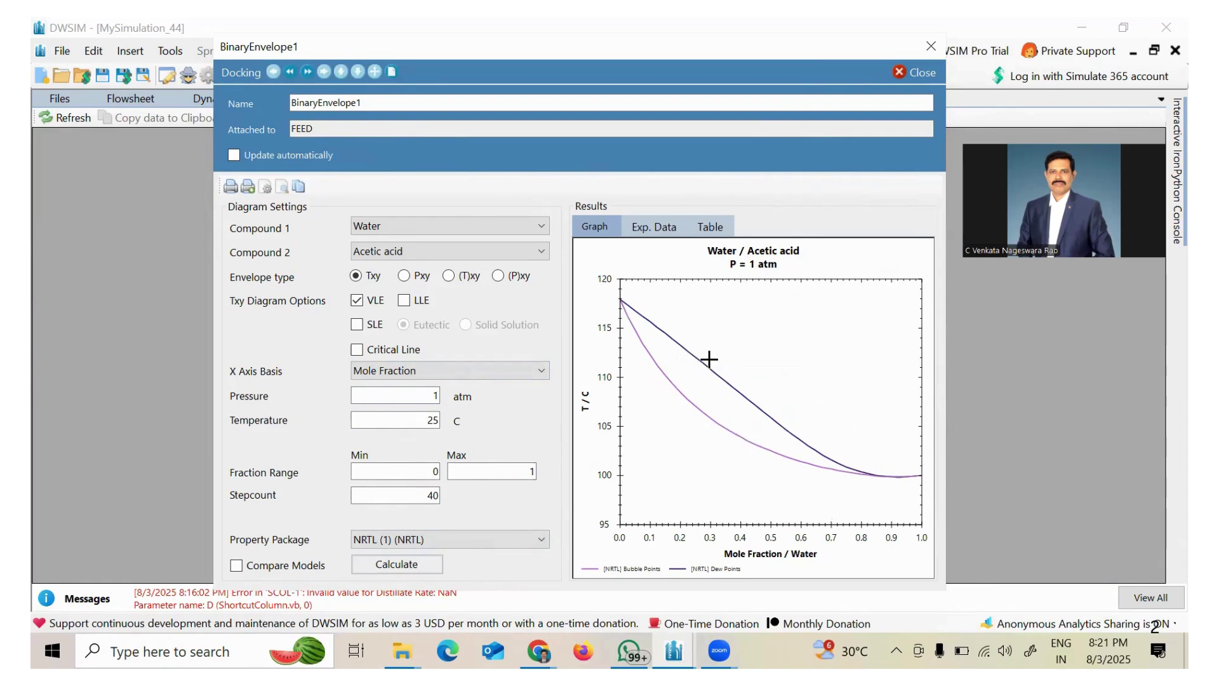
mouse_move(738, 396)
Calculate the (T)xy diagram at 1 atm and the Pxy diagram at 25 °C for water and acetic acid
click(404, 277)
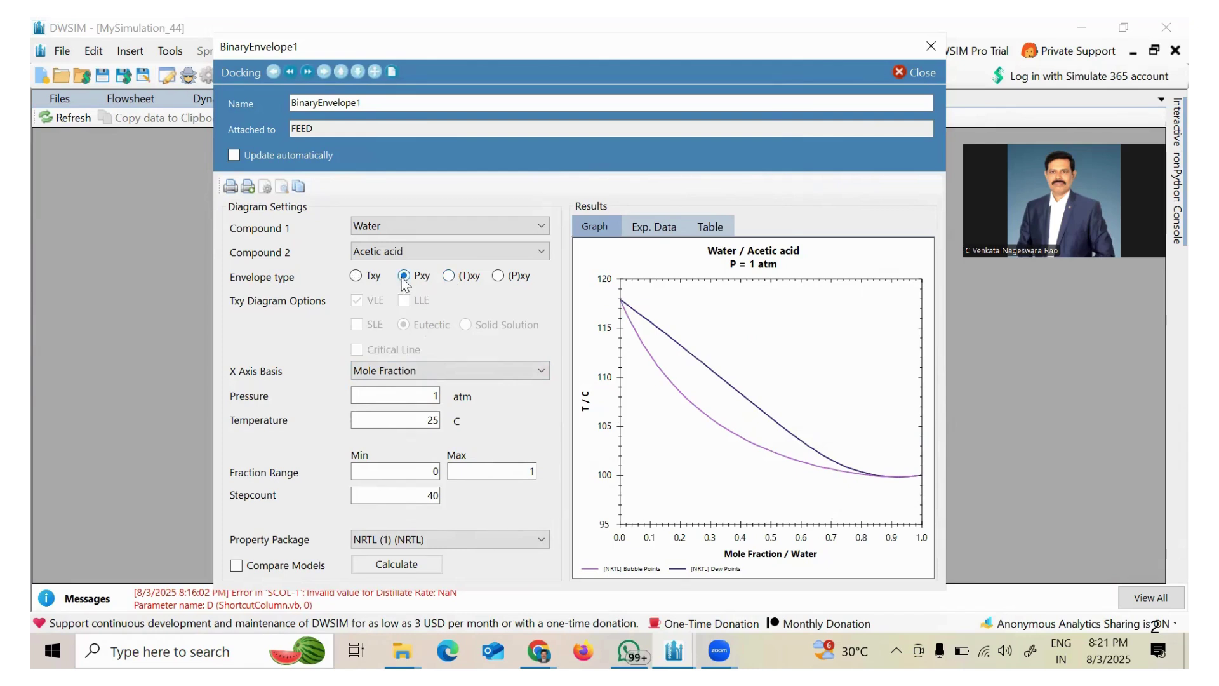
click(356, 276)
click(449, 276)
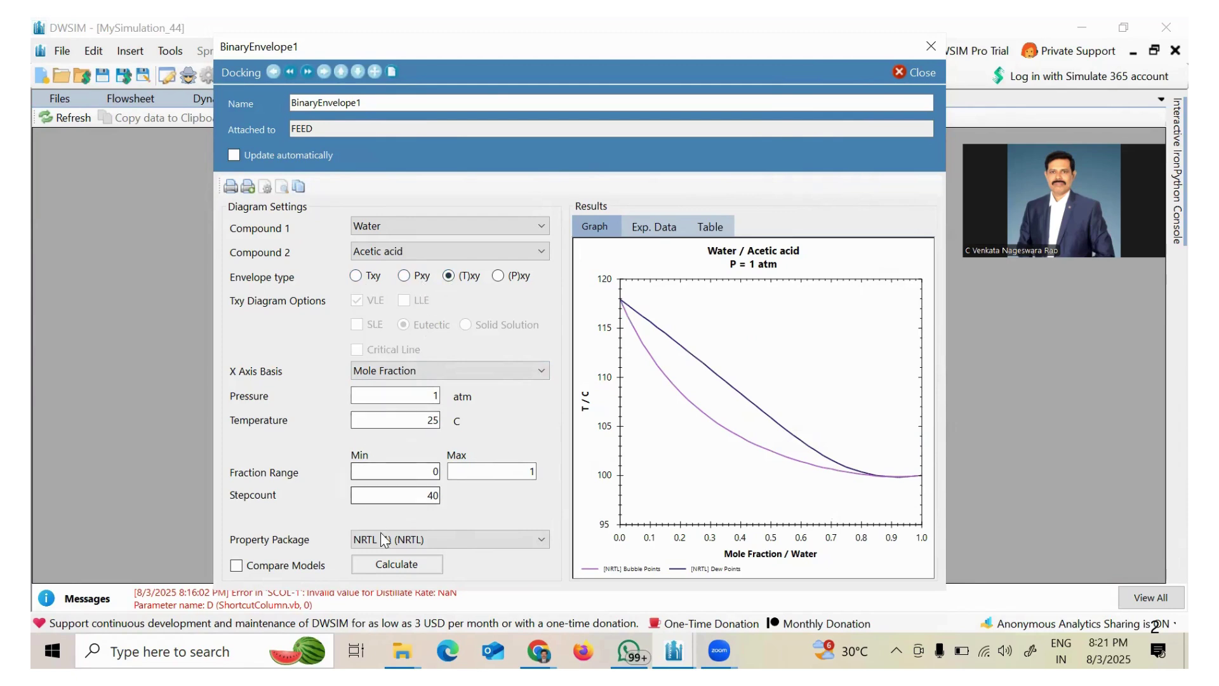
click(404, 574)
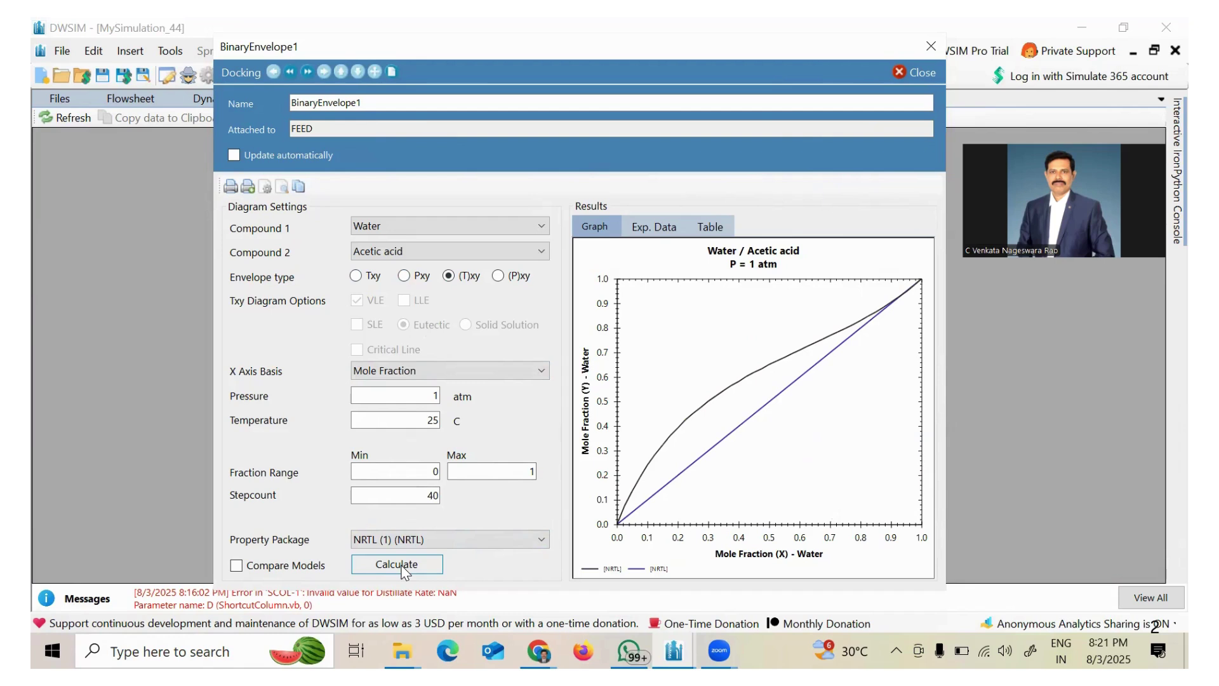
click(405, 277)
click(399, 565)
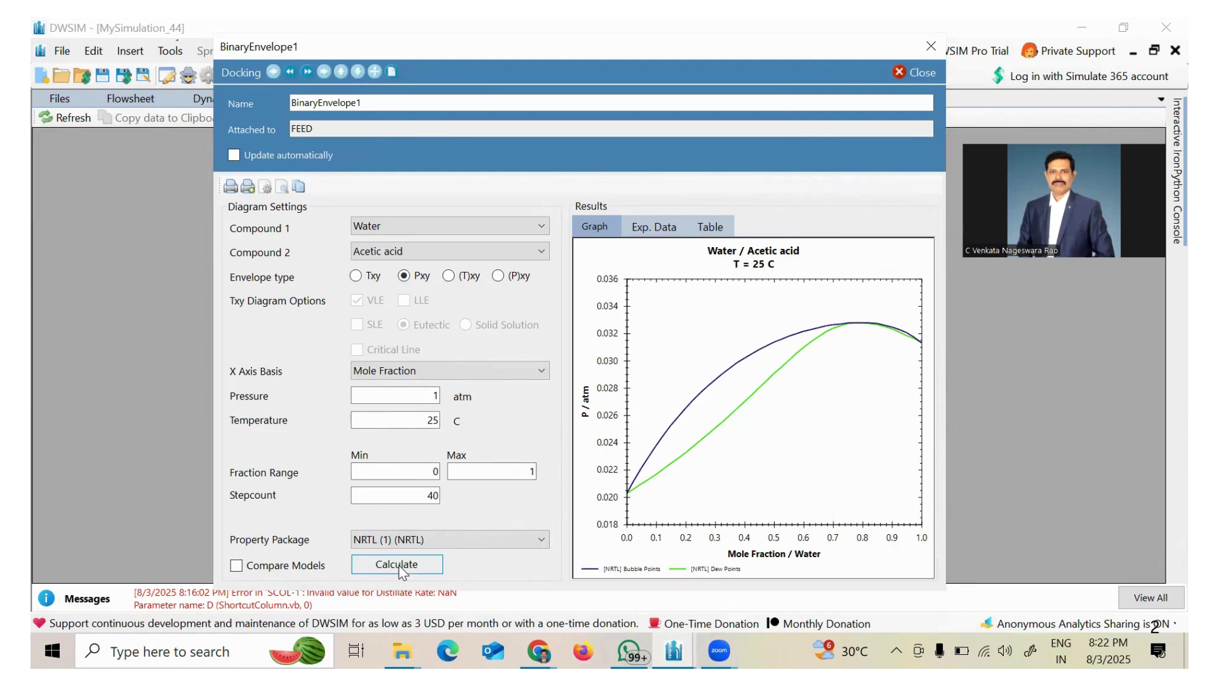
Calculate the (P)xy diagram at 25 °C for water and acetic acid, and recalculate the Pxy diagram at the same temperature
click(497, 275)
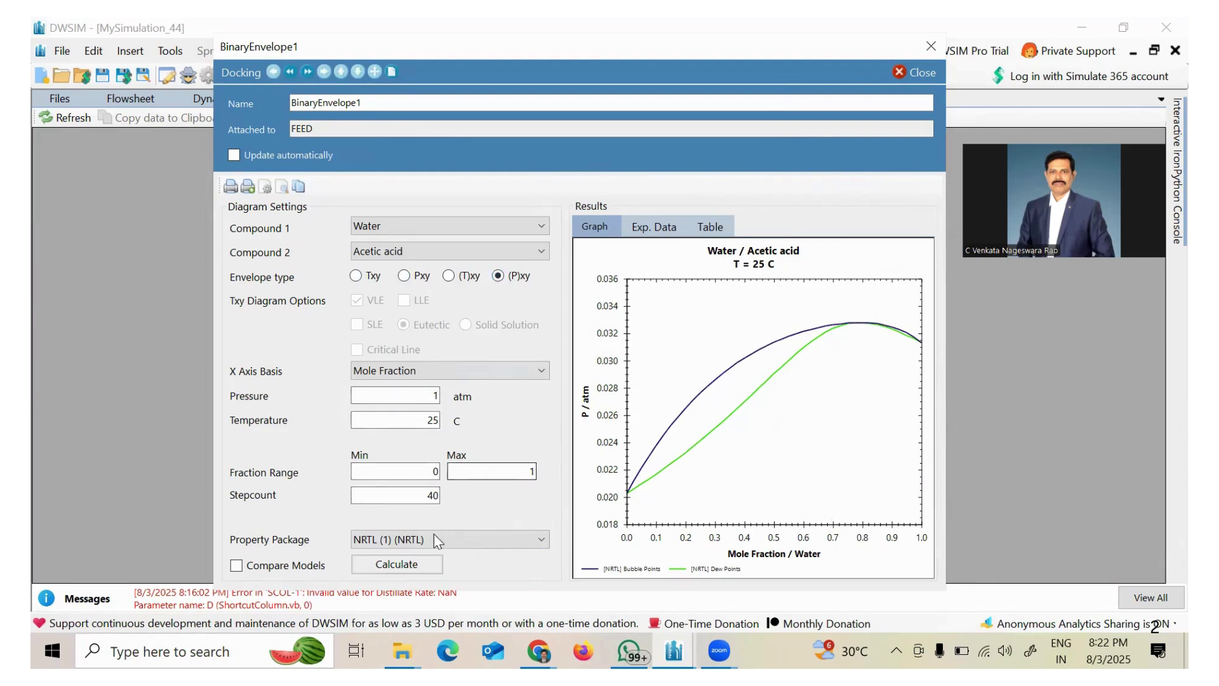
click(402, 562)
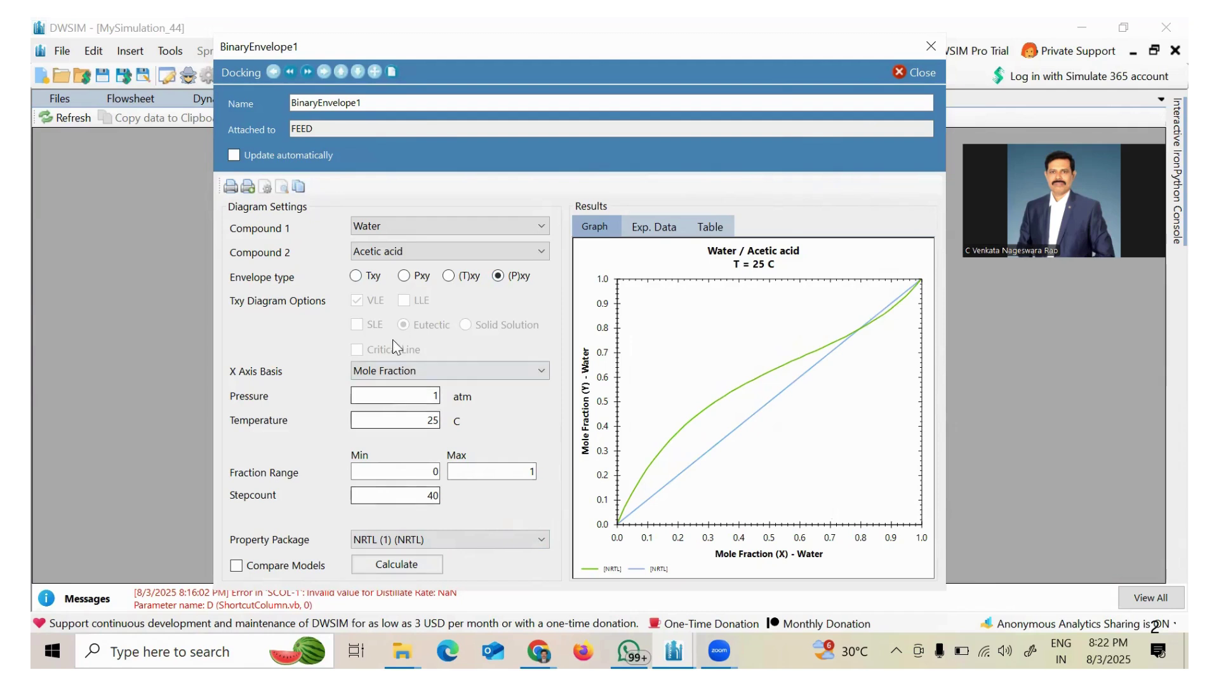
click(404, 276)
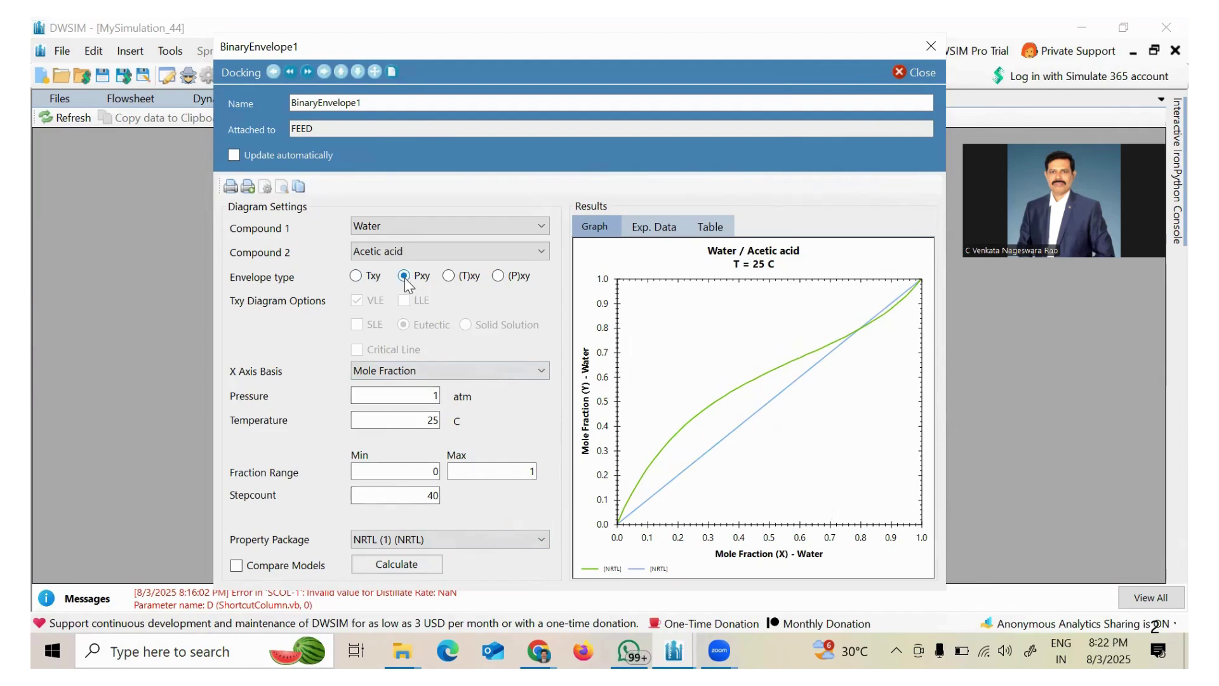
click(395, 571)
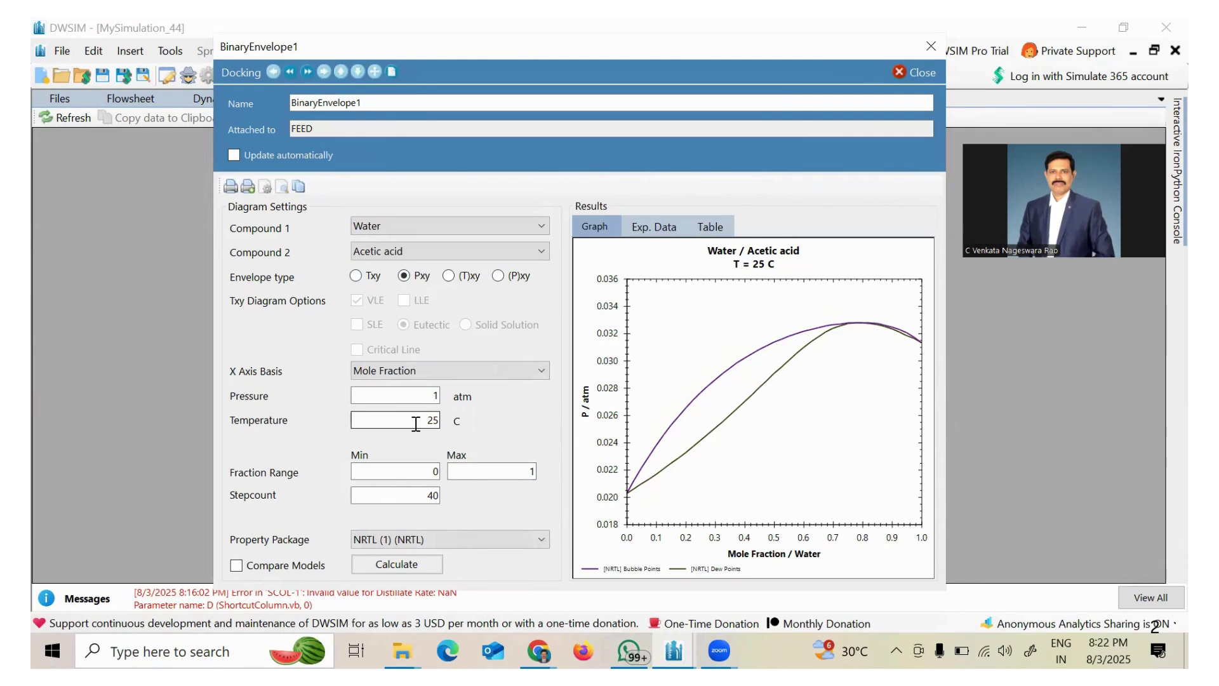
Recalculate the Txy diagram at 1 atm and examine its bubble and dew point temperatures in the tabulated results
click(355, 277)
click(405, 565)
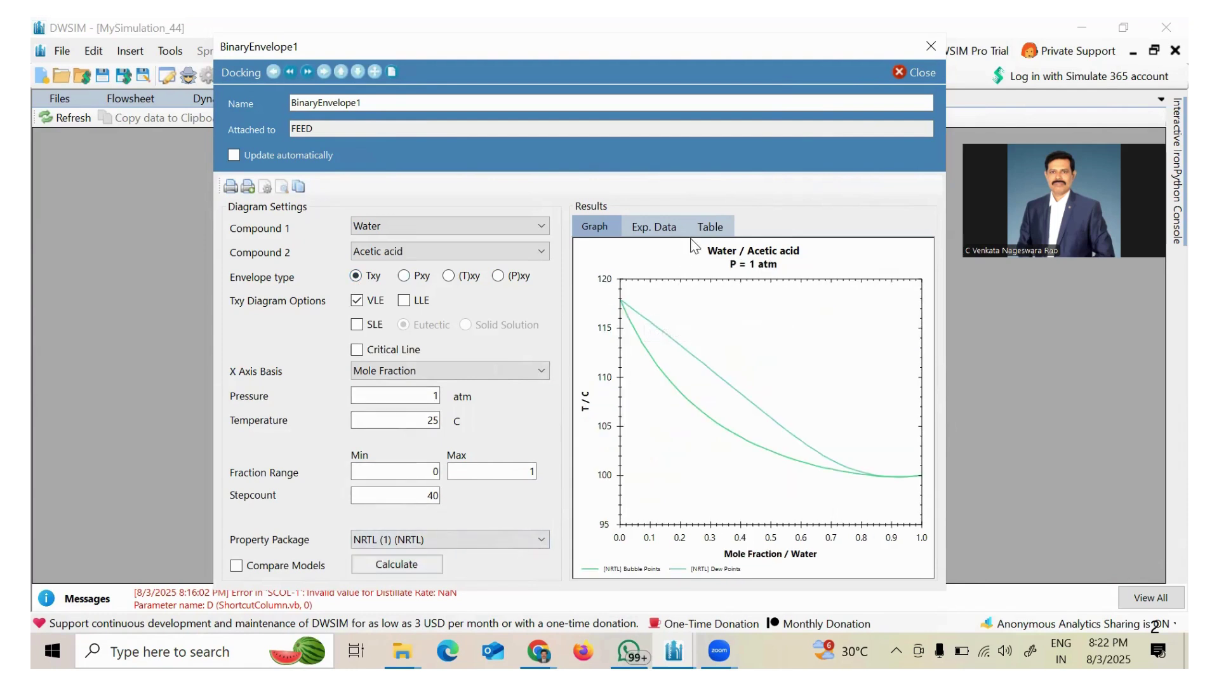
click(711, 228)
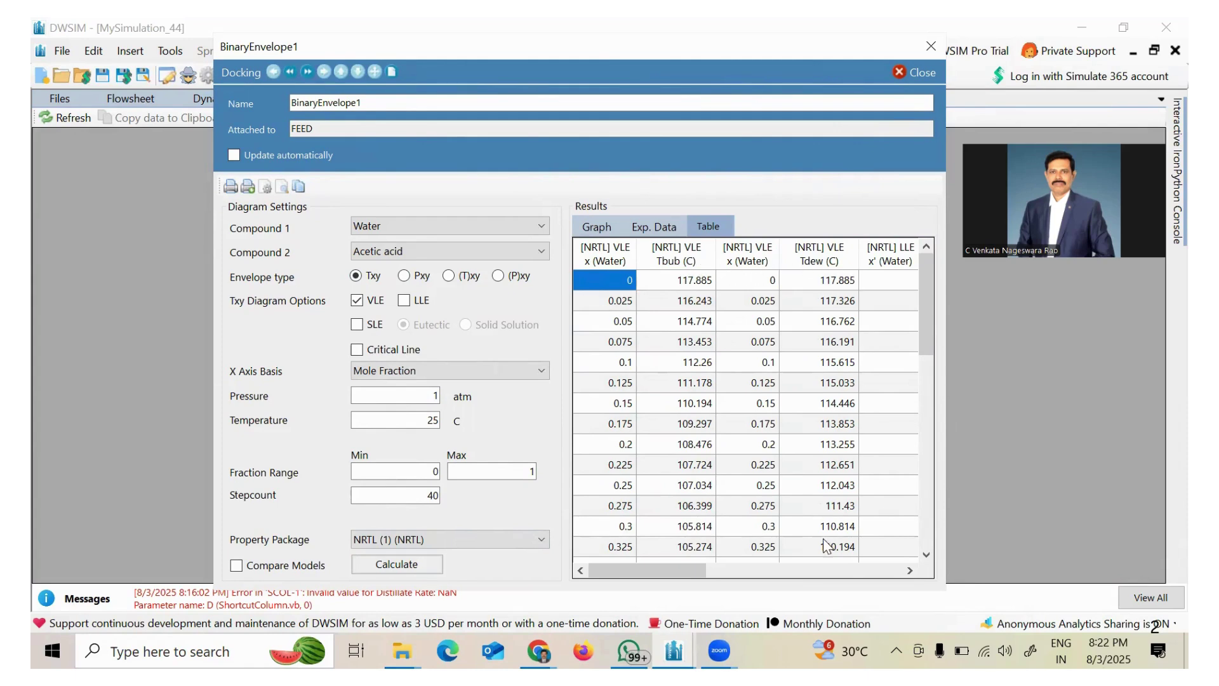
click(910, 571)
click(910, 571)
click(910, 571)
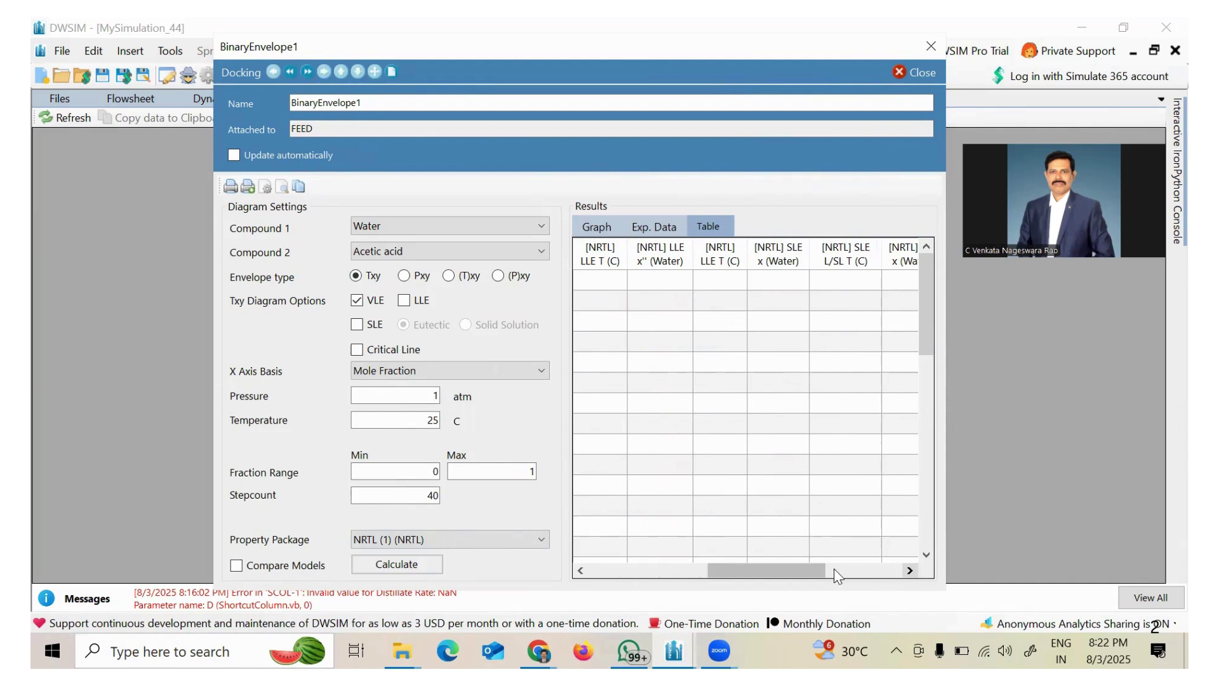
drag(792, 571, 238, 317)
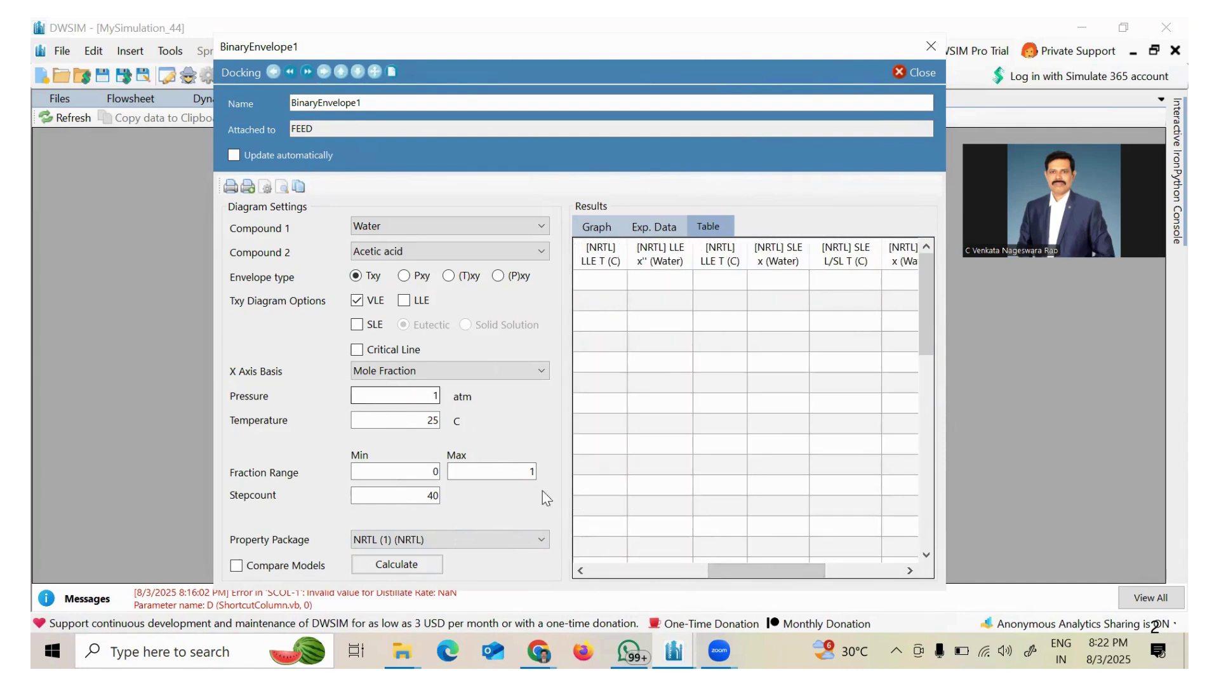
click(606, 568)
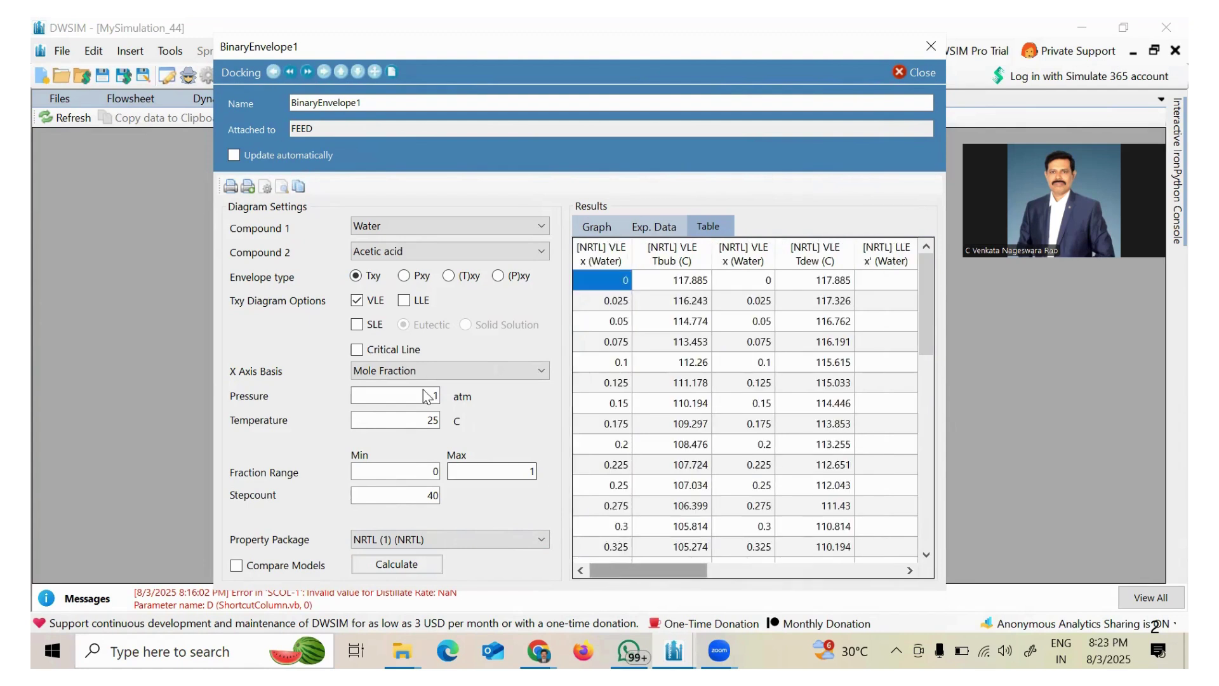